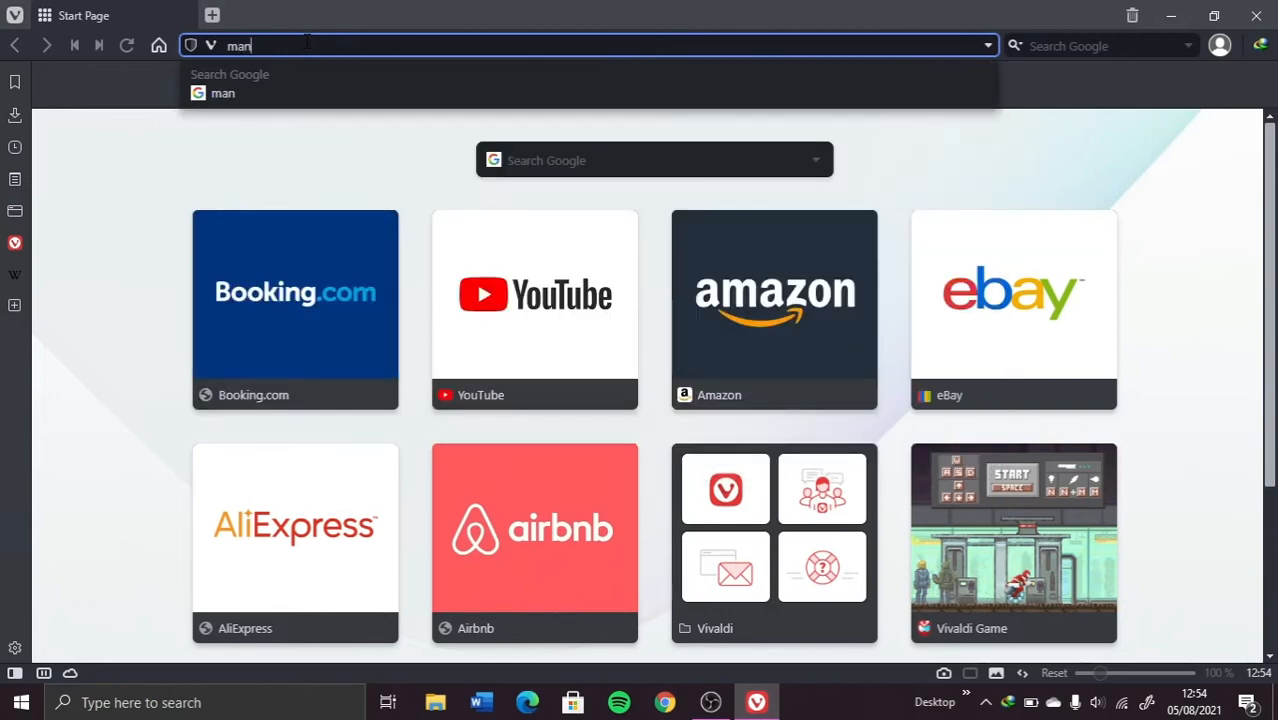
Step: Enter manjaro.org in Vivaldi's address bar to load the Manjaro homepage
text(jaro)
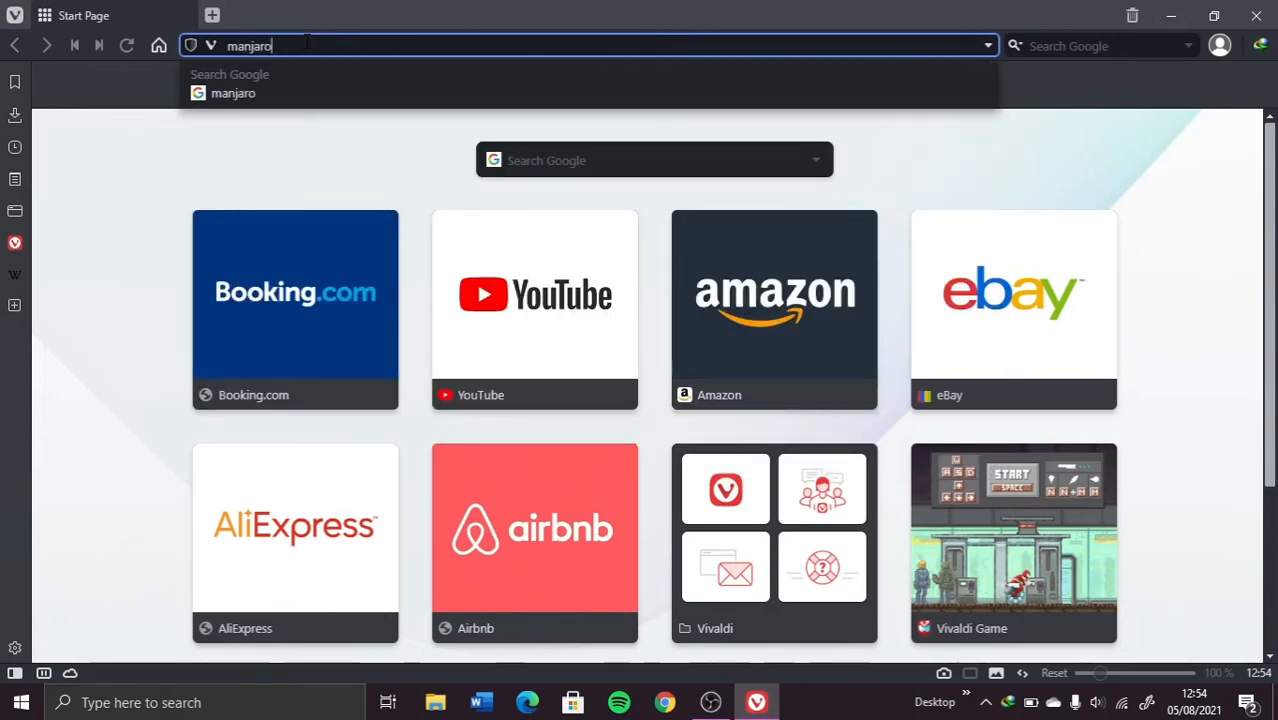
text(.org)
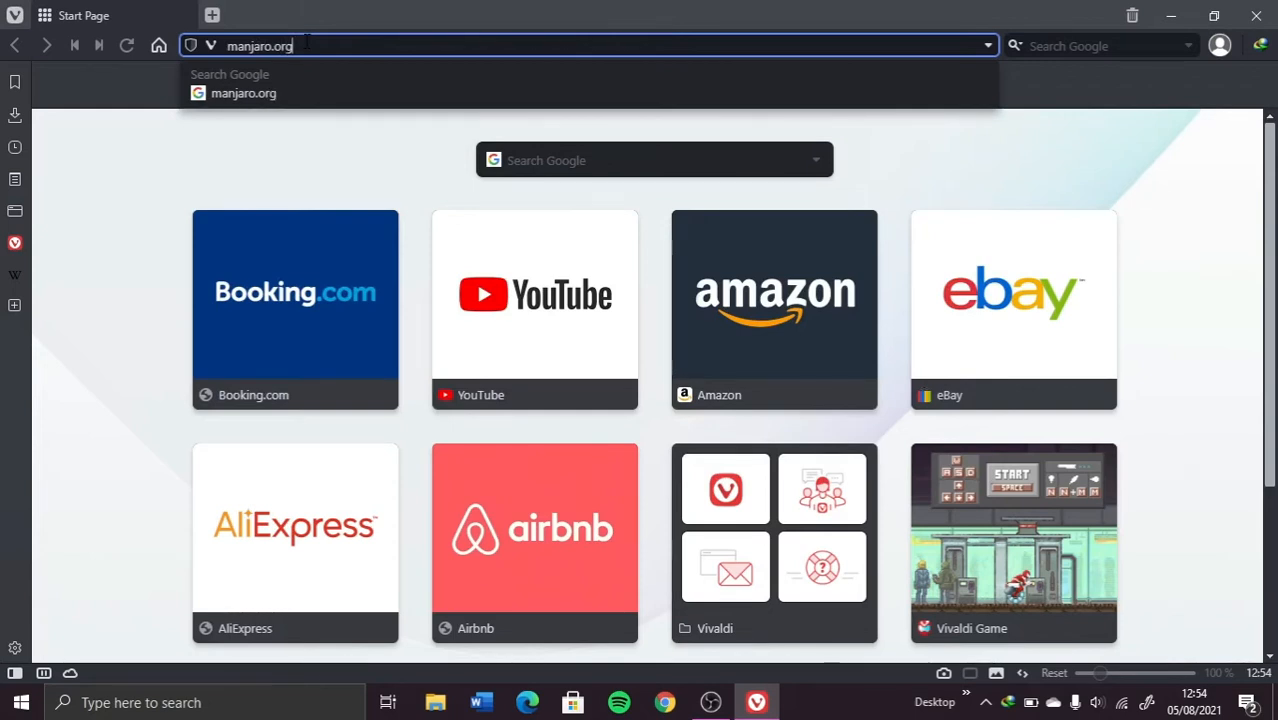
key(Return)
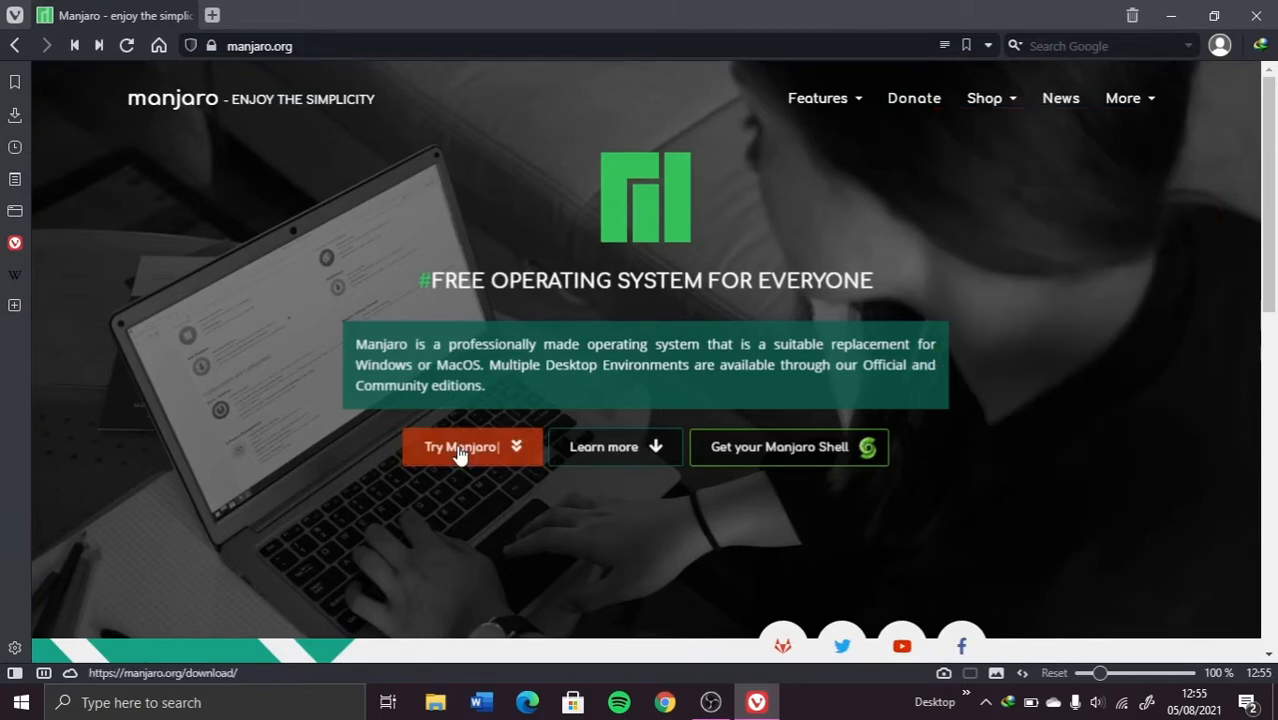
Step: Go to Try Manjaro and scroll through the editions to the XFCE 21.0.7 download
click(462, 451)
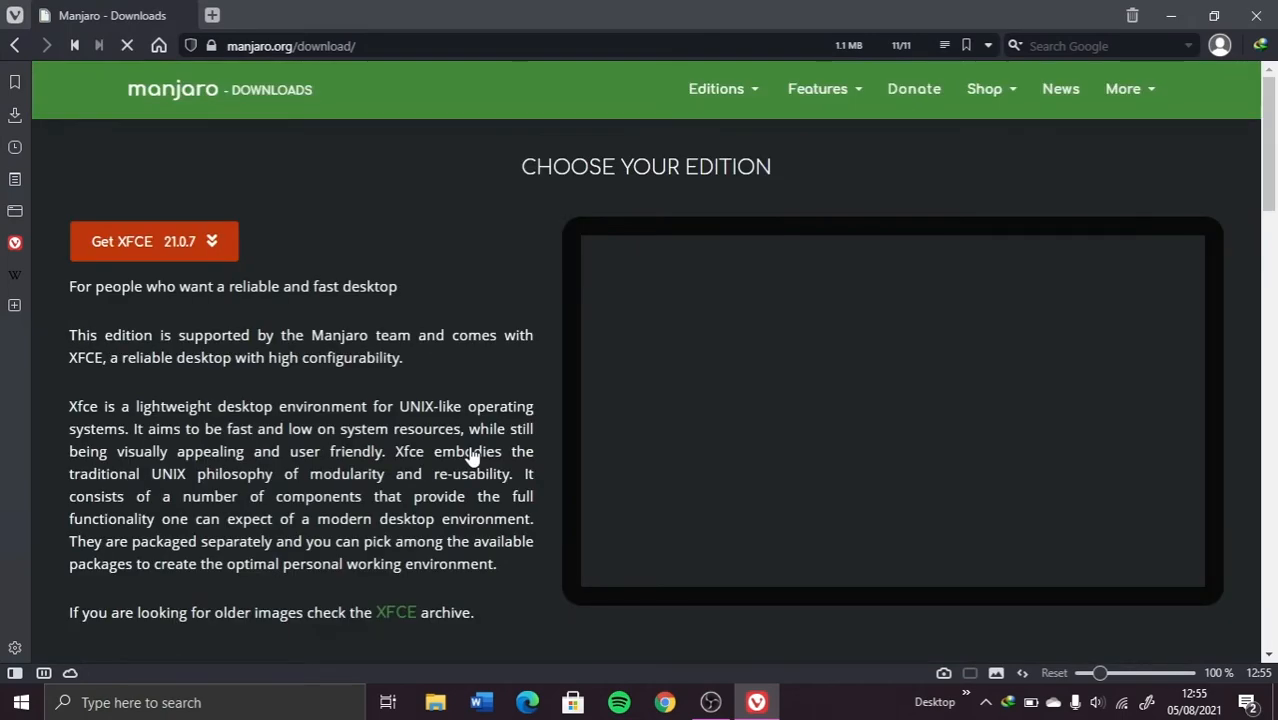
scroll(237, 297, down, 1)
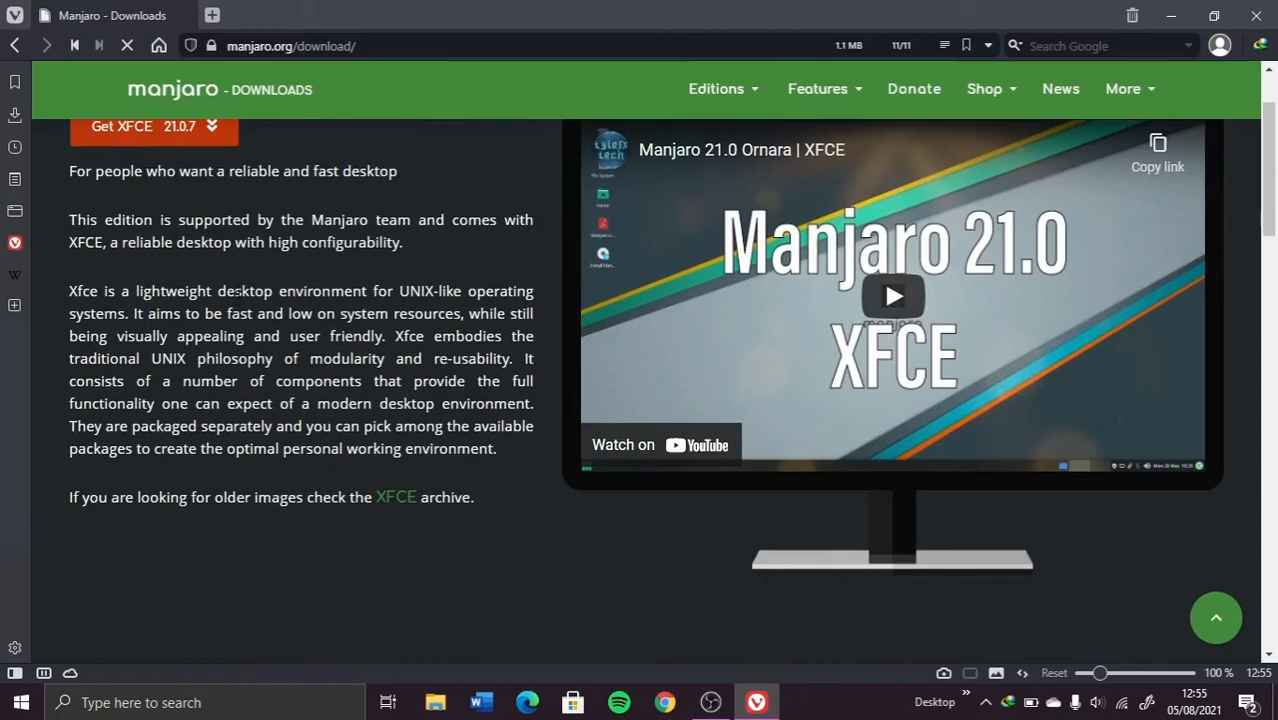
scroll(238, 300, down, 5)
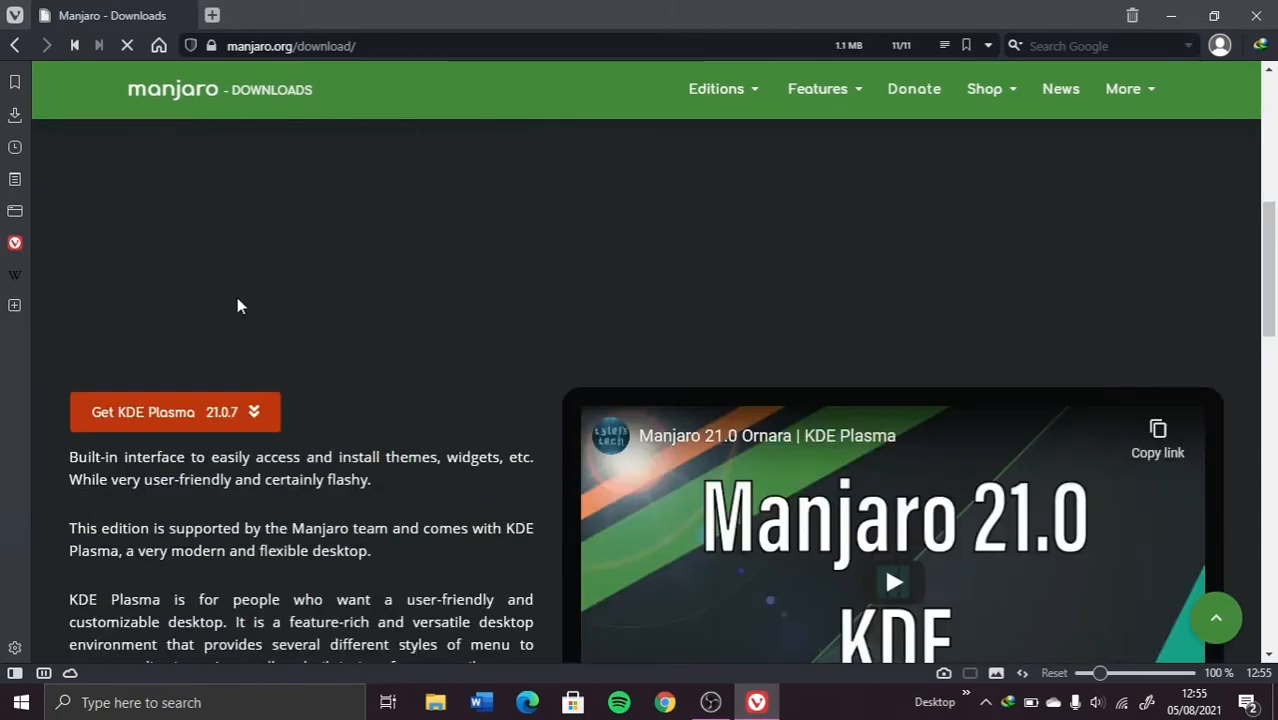
scroll(237, 305, down, 2)
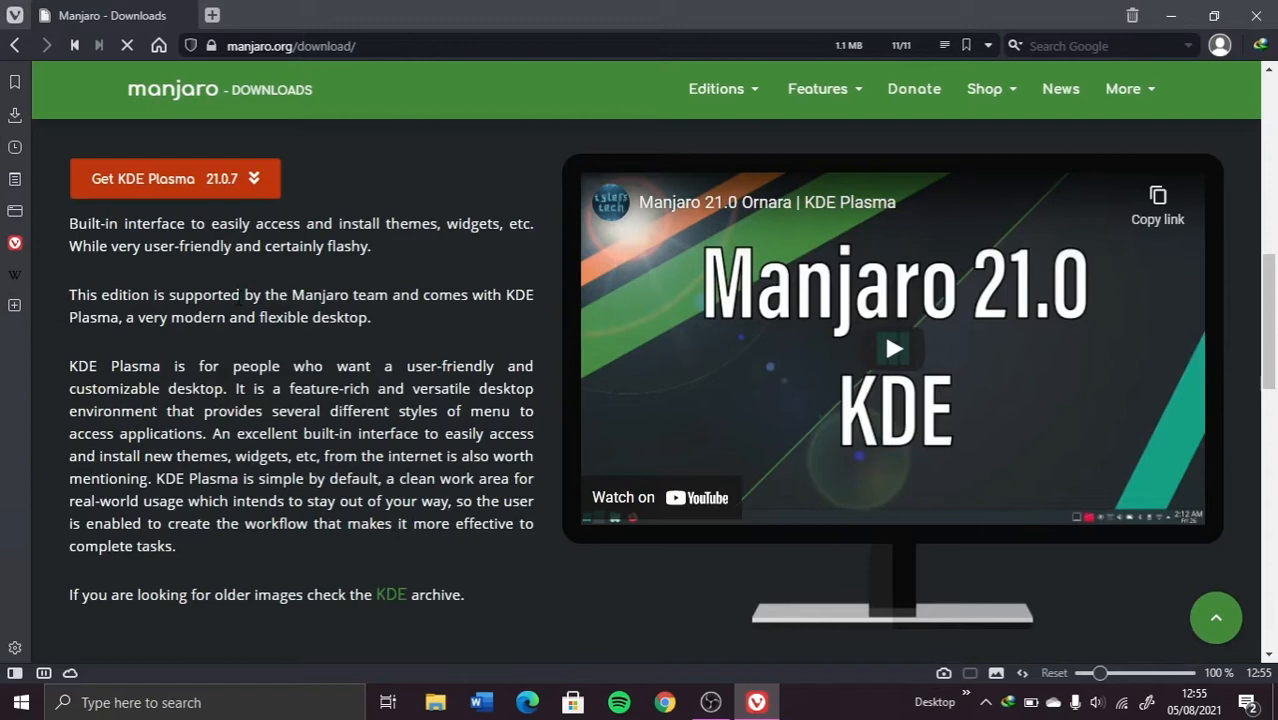
scroll(237, 300, down, 5)
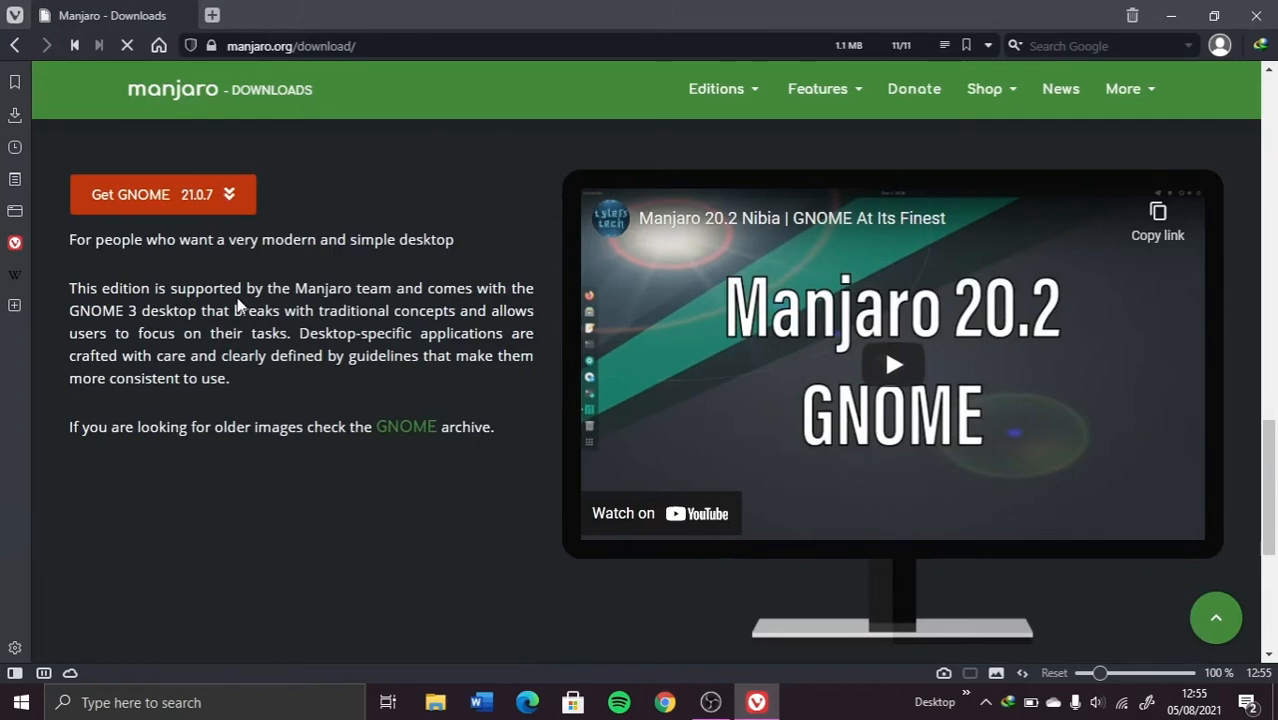
scroll(237, 300, up, 11)
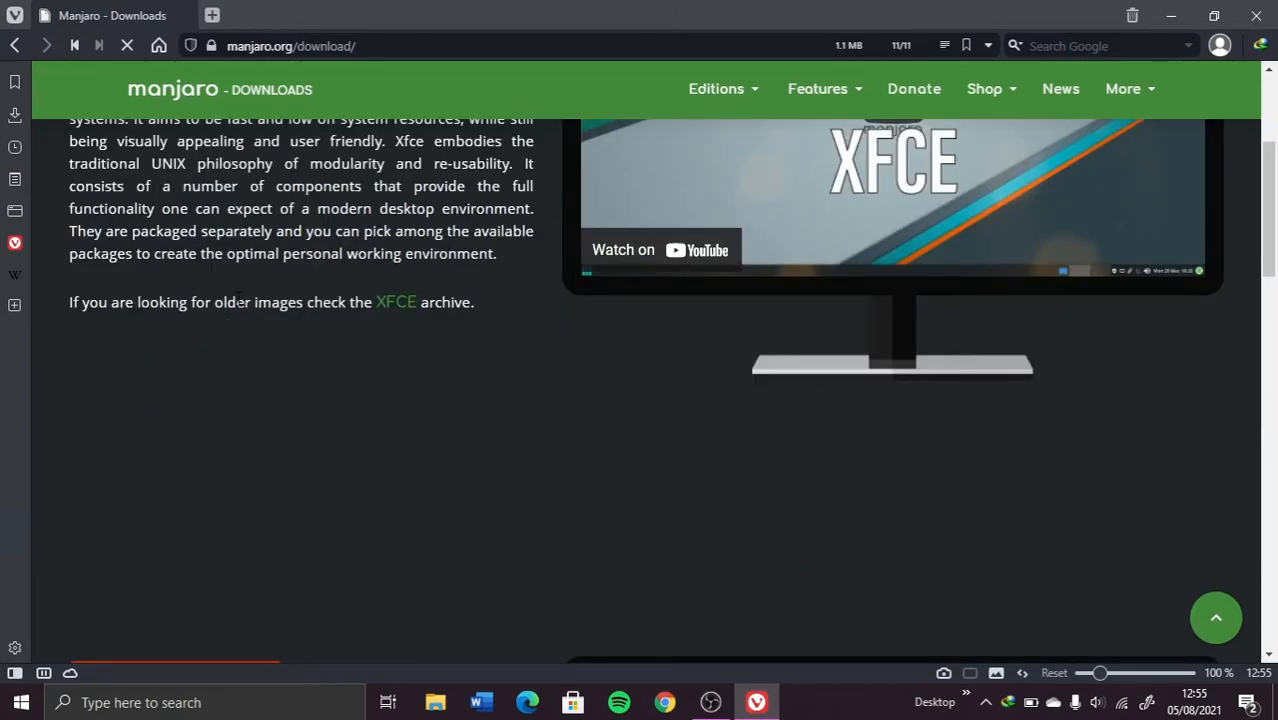
scroll(137, 248, up, 3)
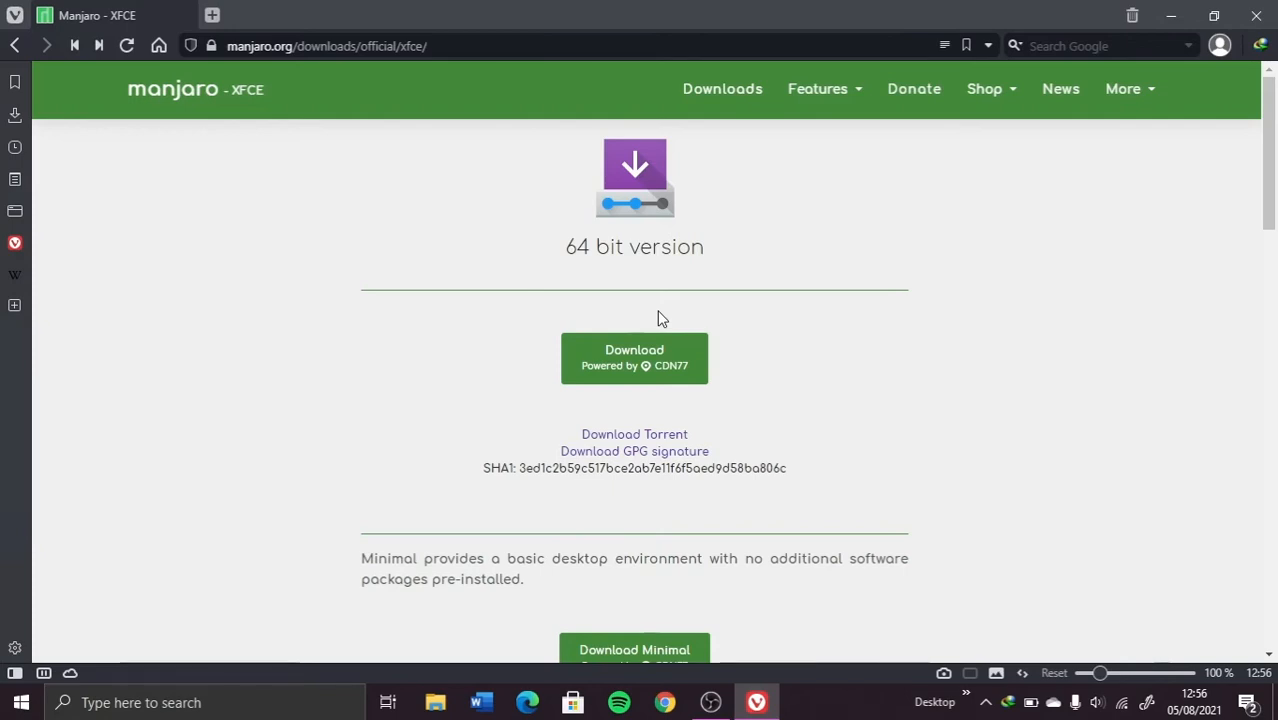
Step: Download the 64-bit XFCE ISO into Downloads after accepting the download notice
click(636, 361)
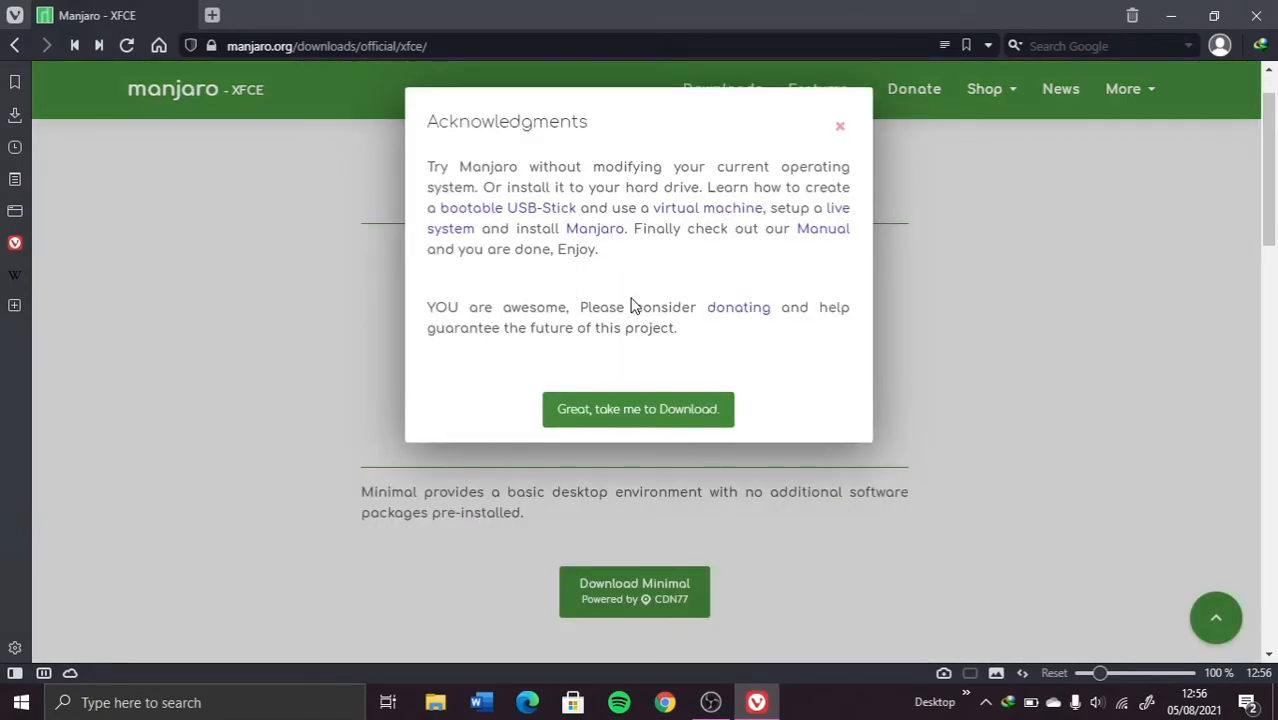
click(637, 420)
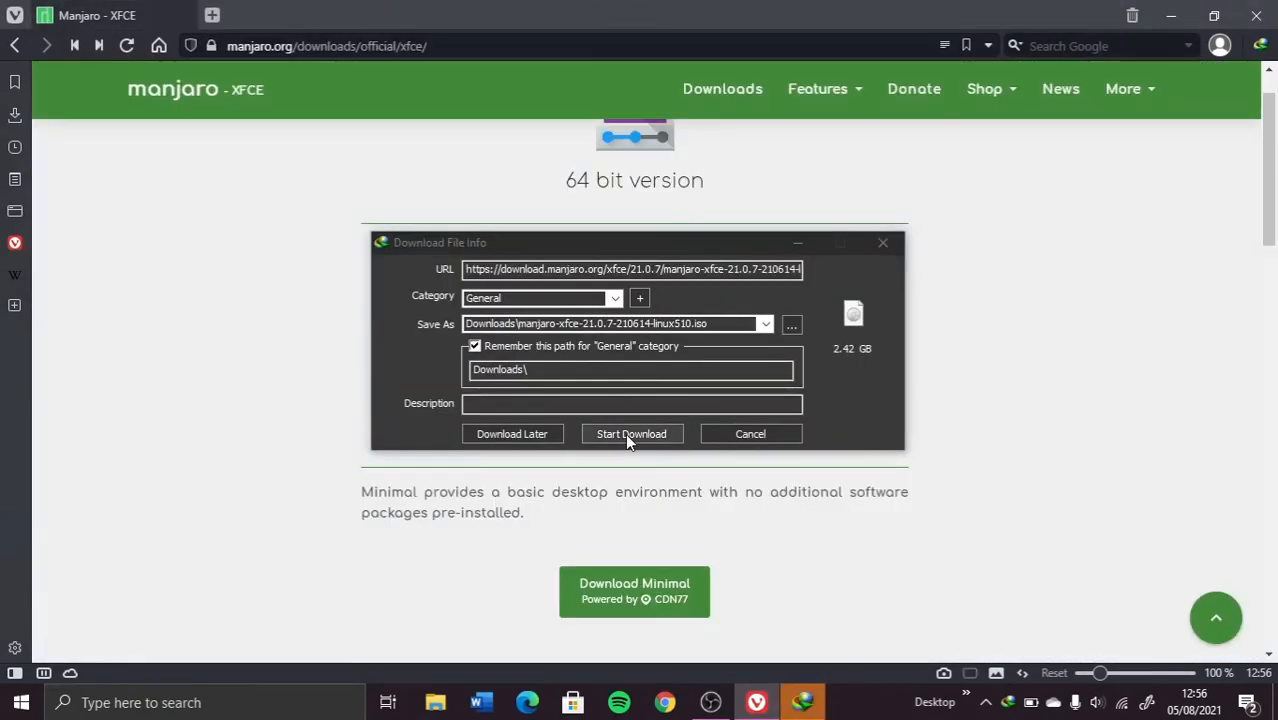
click(628, 438)
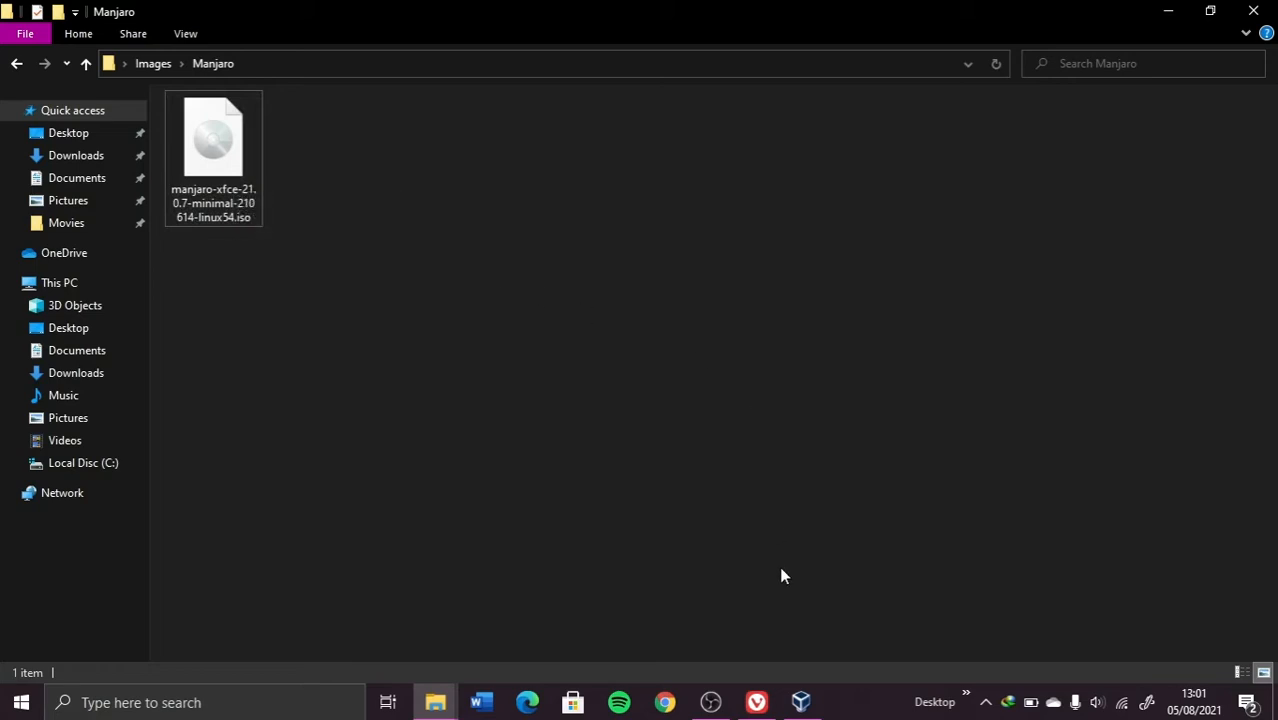
Step: In VirtualBox, create a new VM named Manjaro with version Arch Linux (64-bit)
click(803, 705)
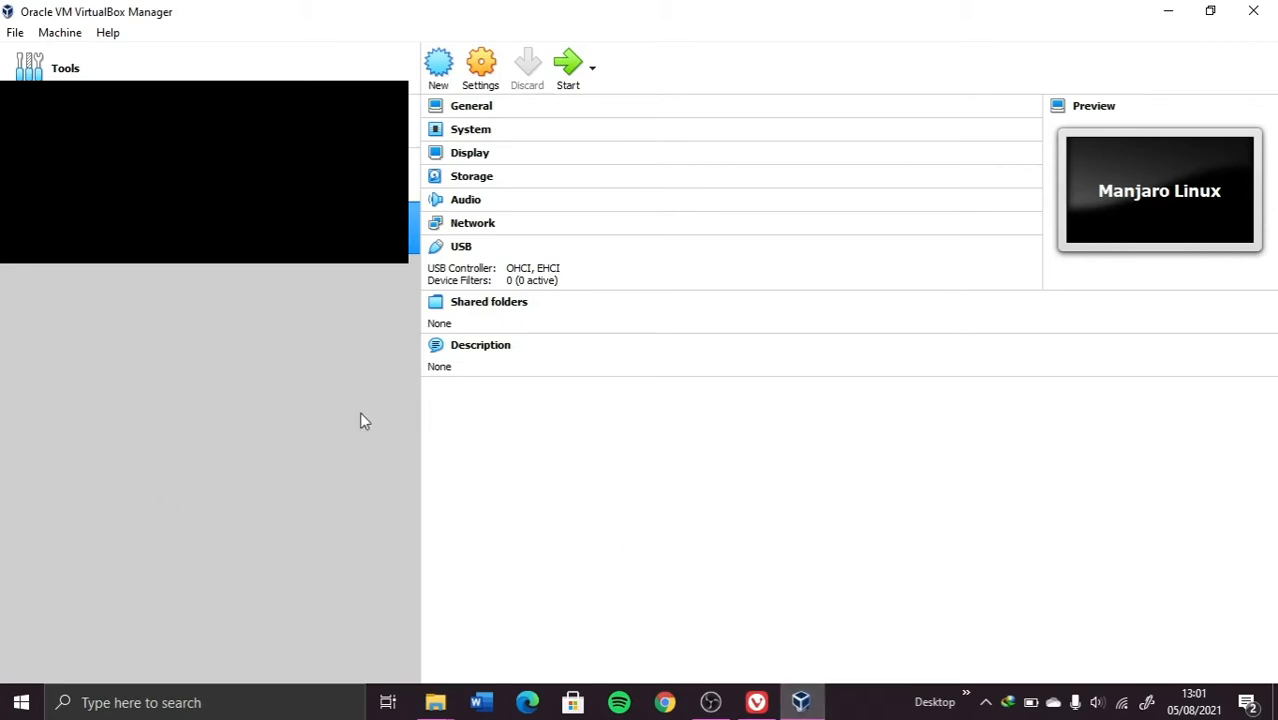
click(439, 70)
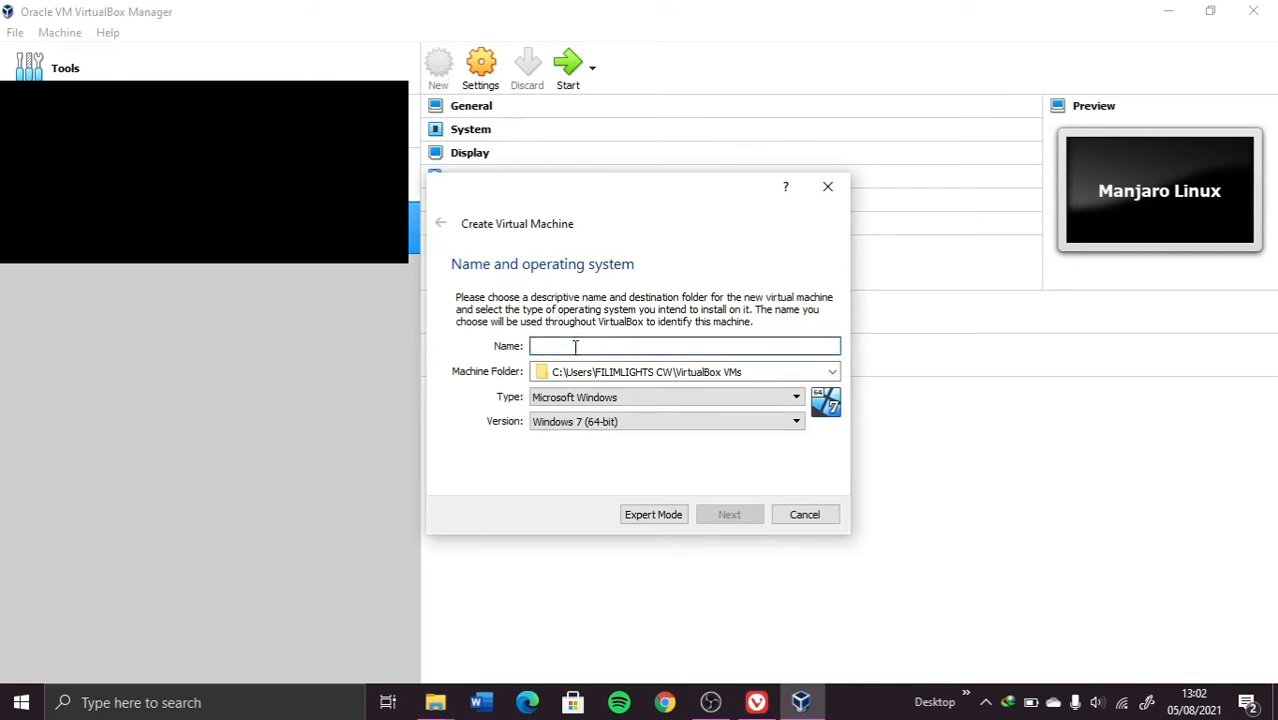
text(M)
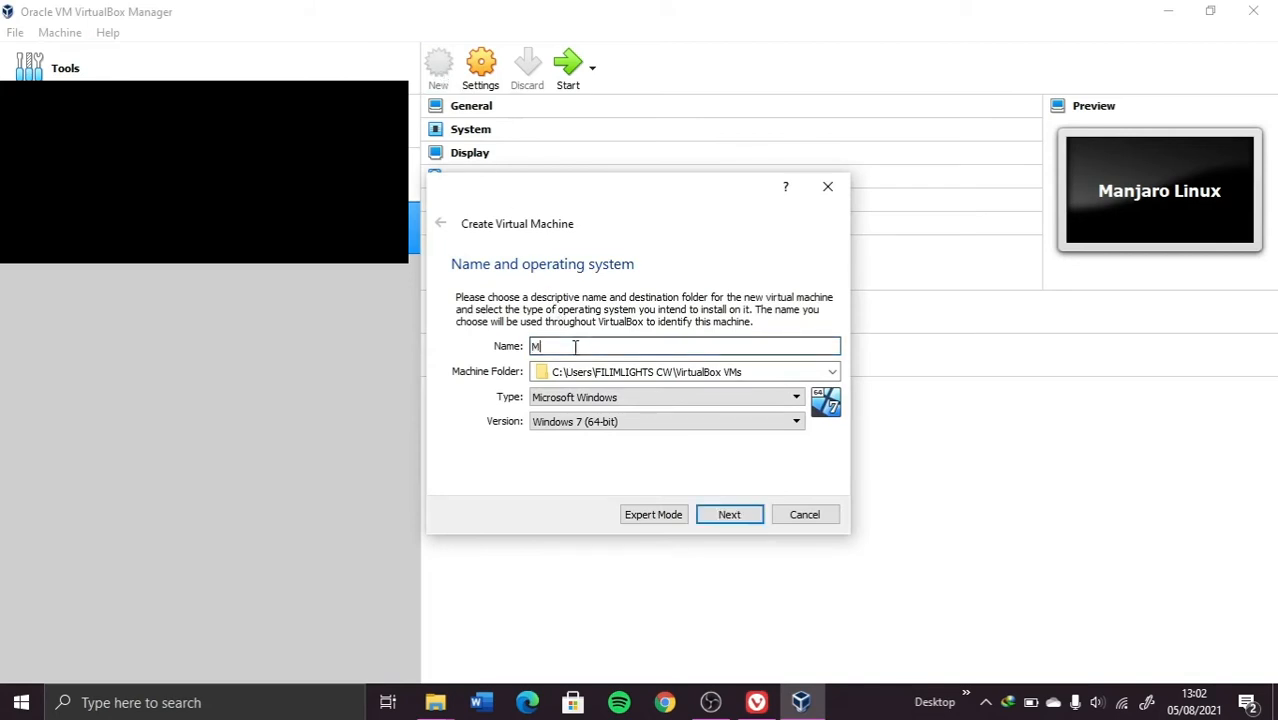
text(an)
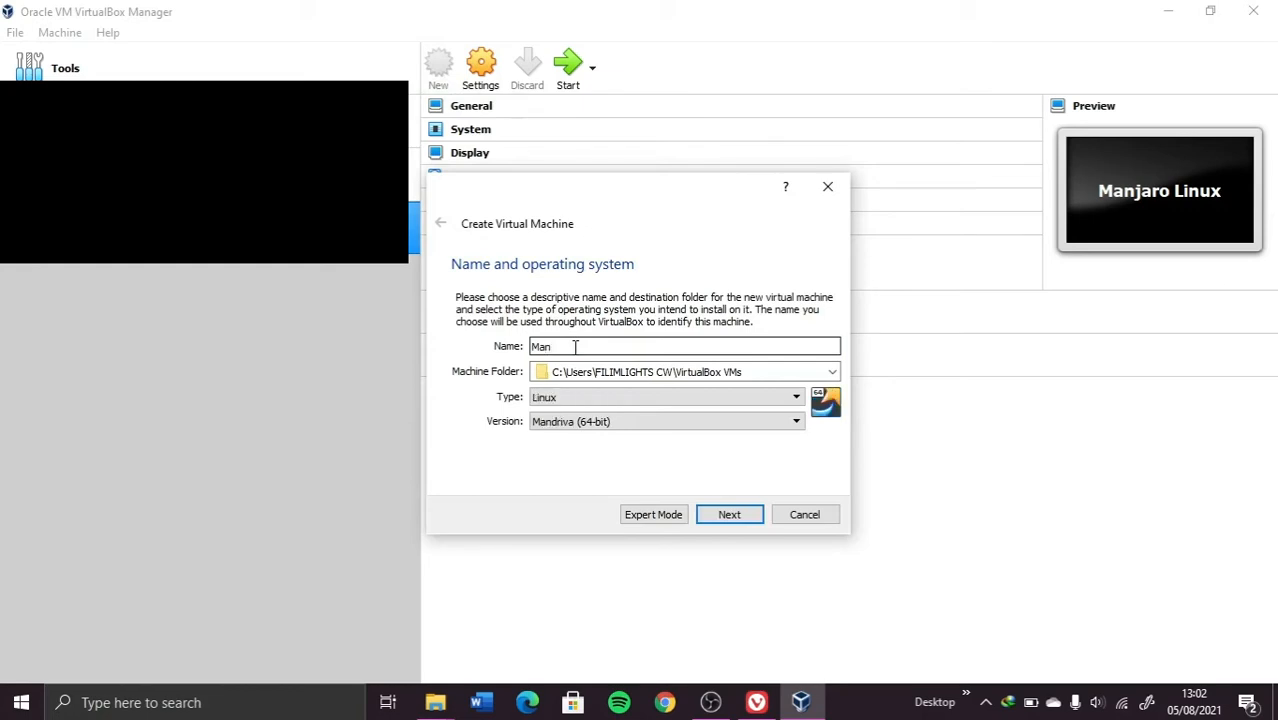
text(jaro)
click(560, 423)
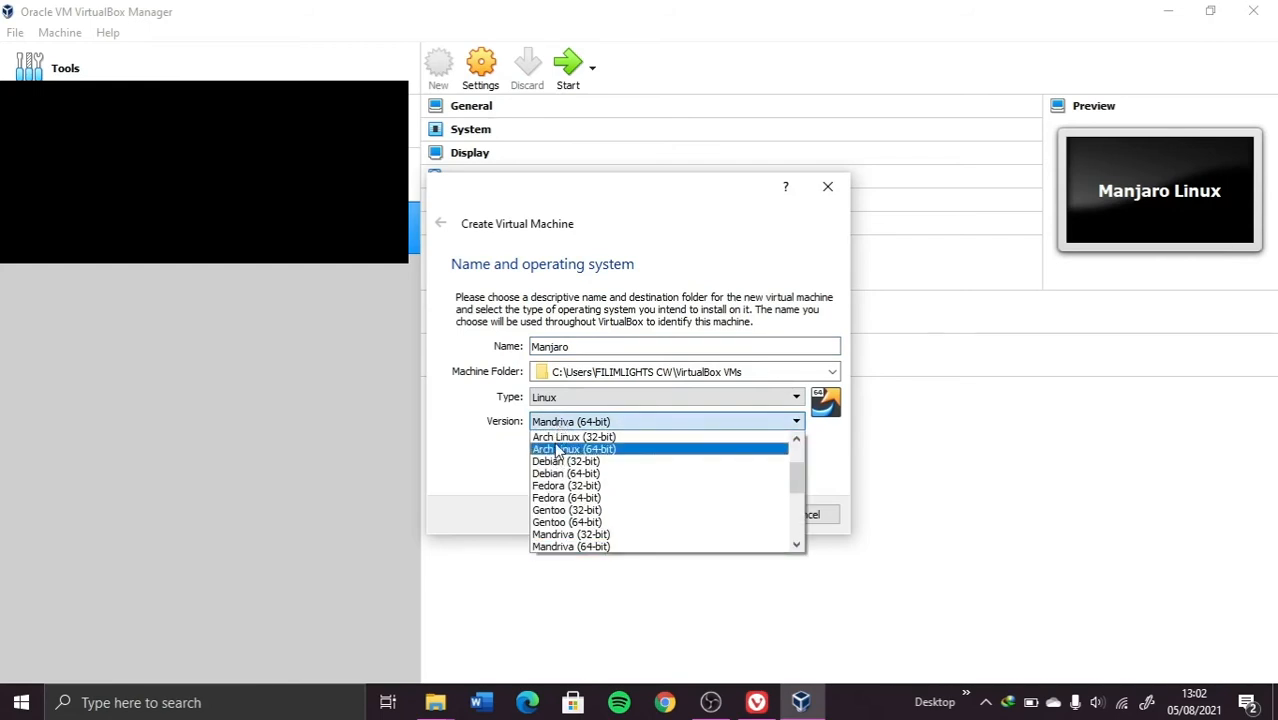
click(558, 450)
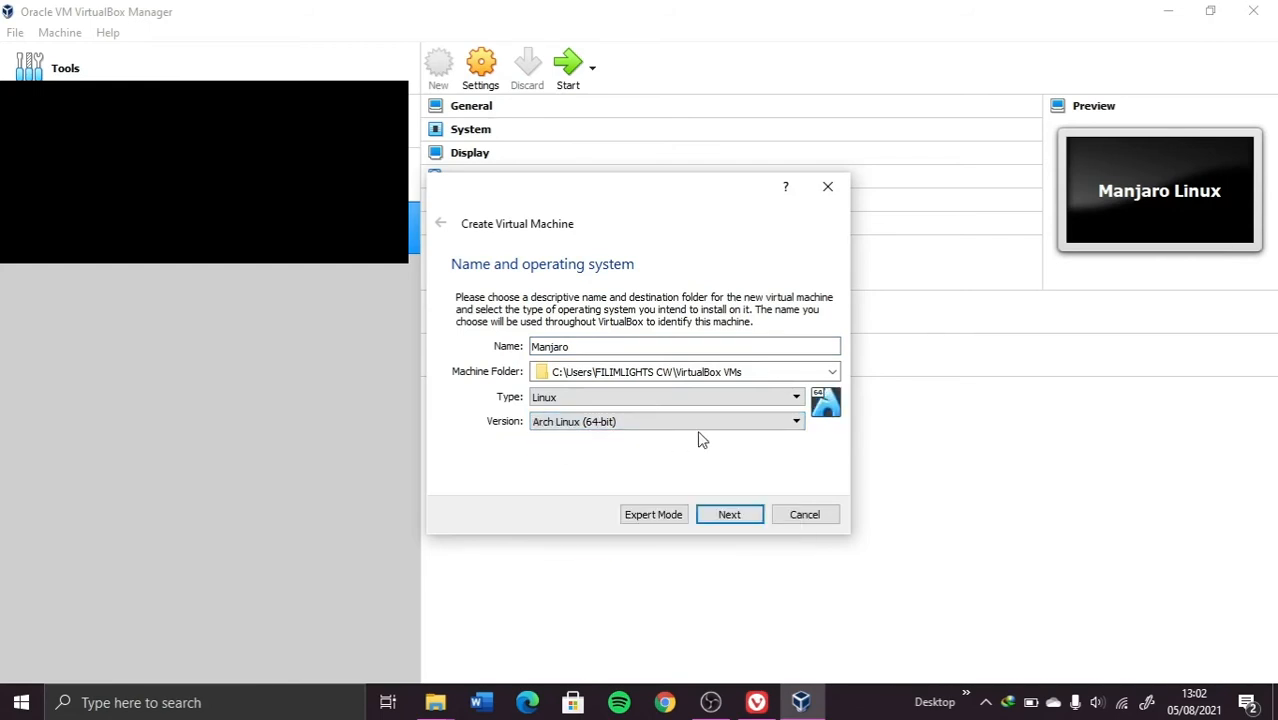
Step: Give the new VM 2048 MB of memory
click(730, 515)
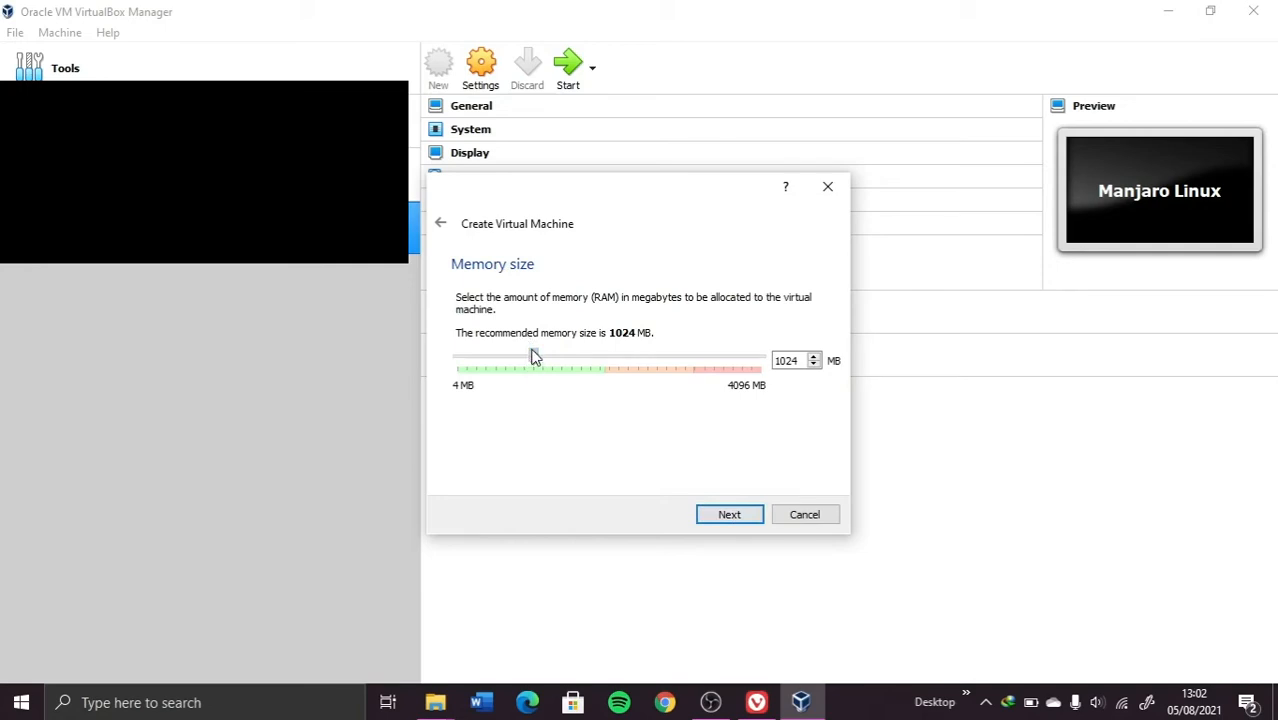
drag(535, 357, 613, 371)
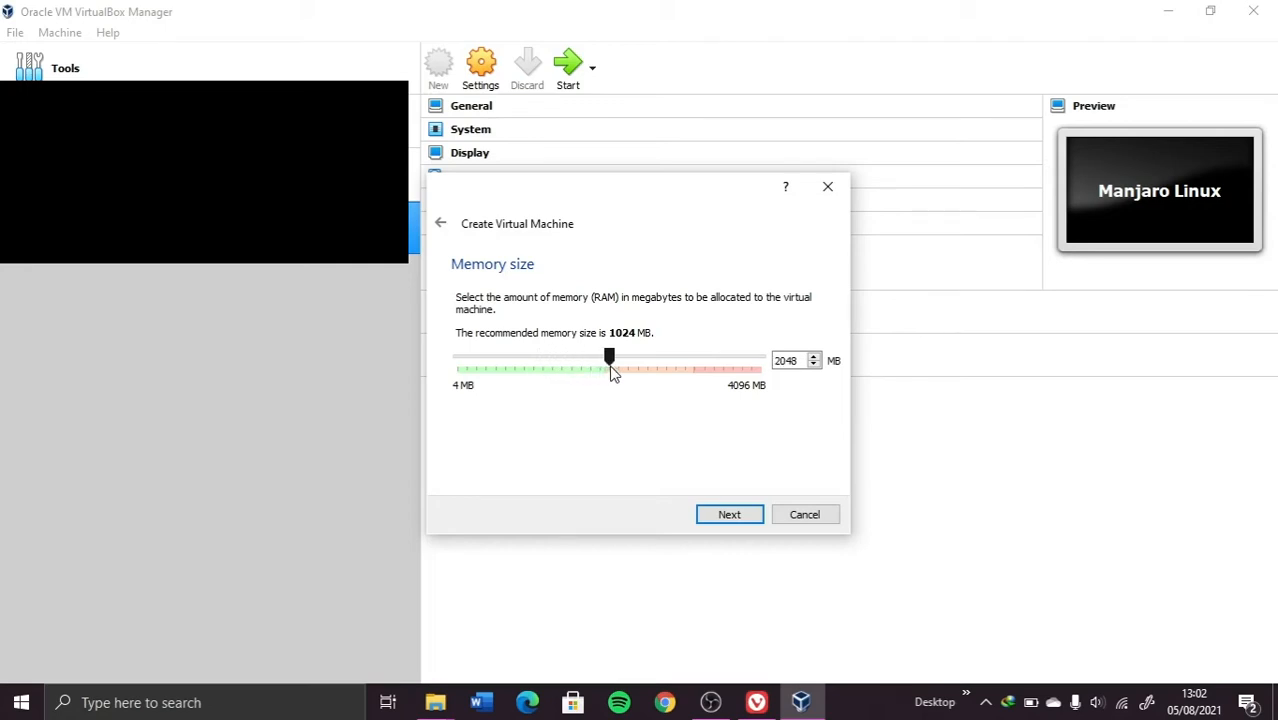
click(710, 516)
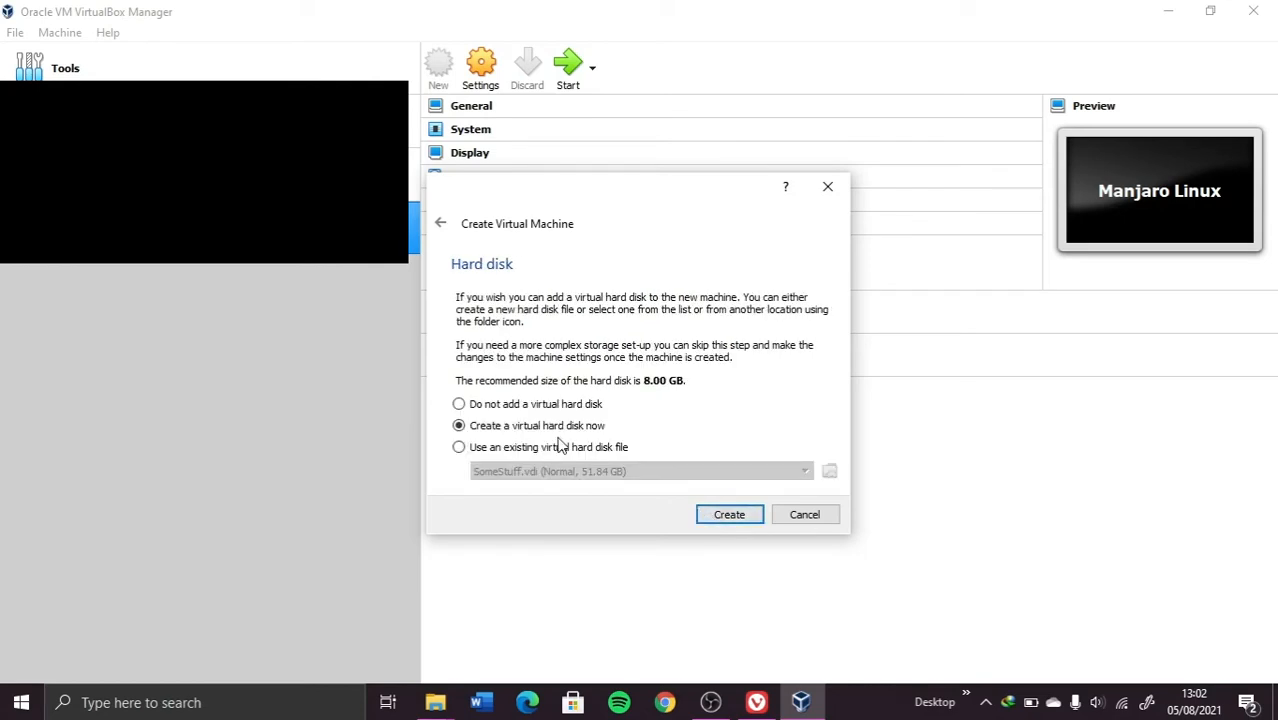
Step: Create a new hard disk as a dynamically allocated VDI
click(741, 514)
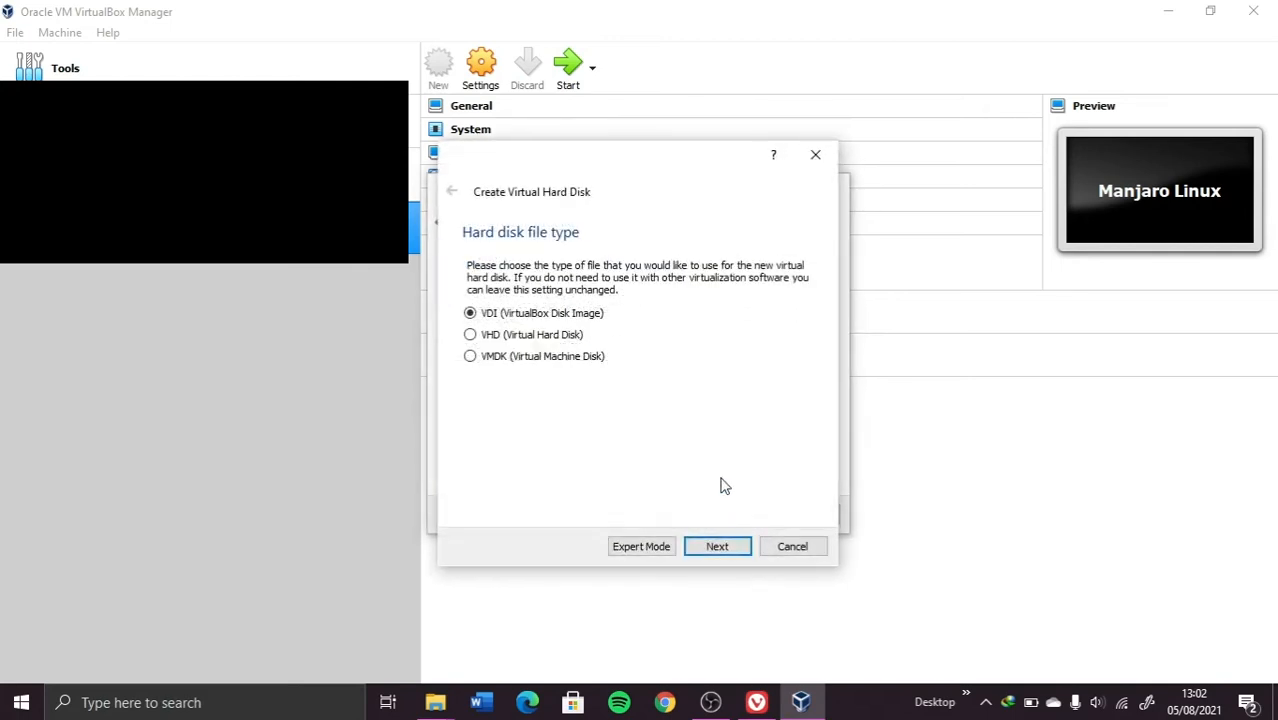
click(716, 547)
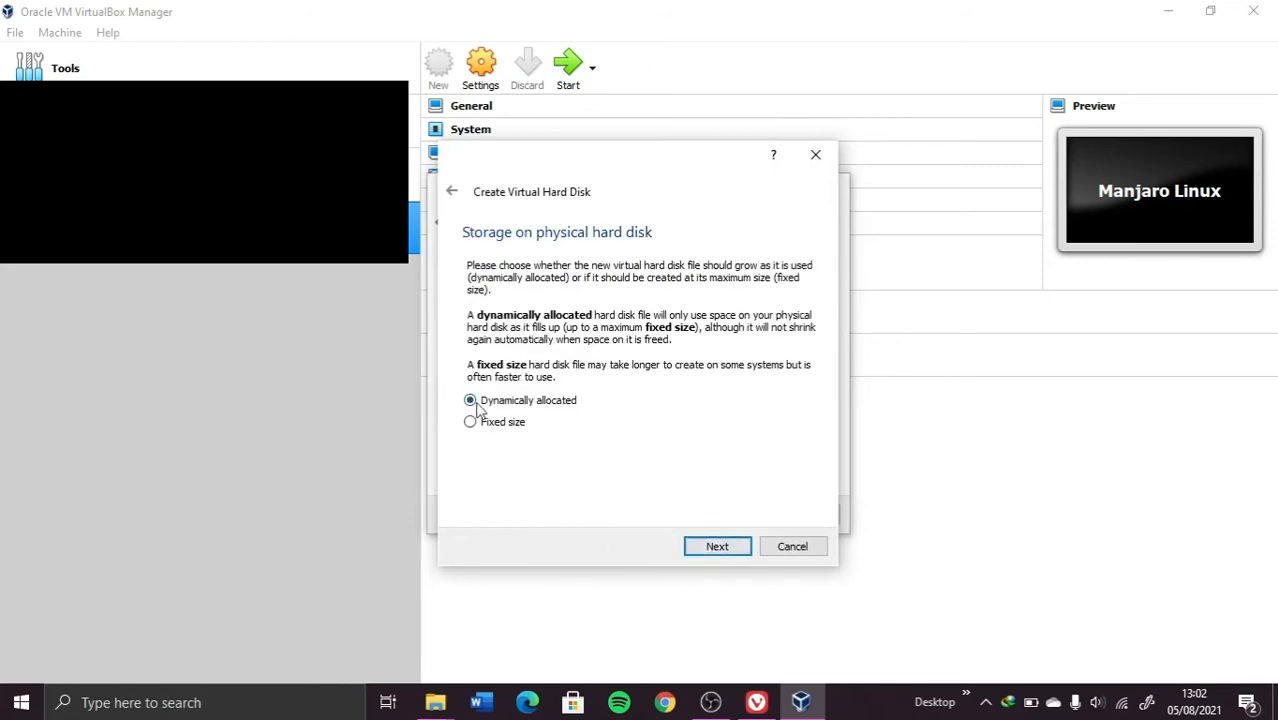
click(731, 550)
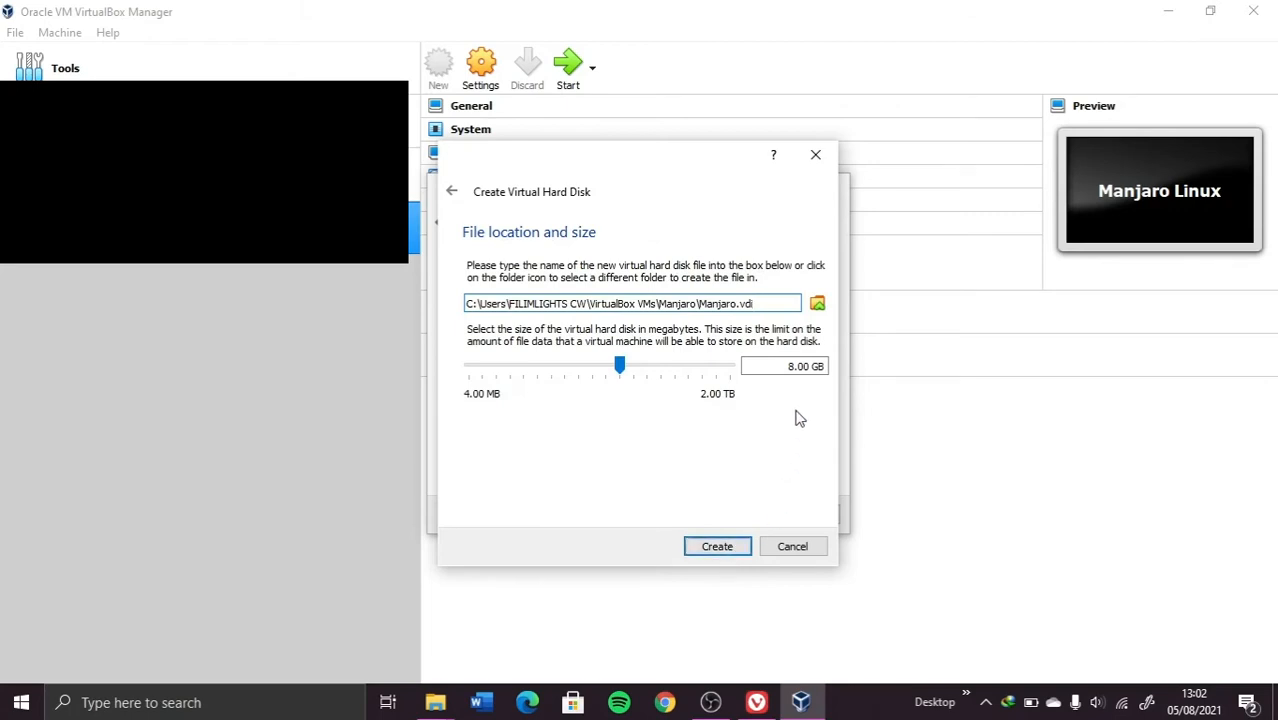
Step: Change the virtual disk size from 8 to 25 GB and create the VM
click(795, 368)
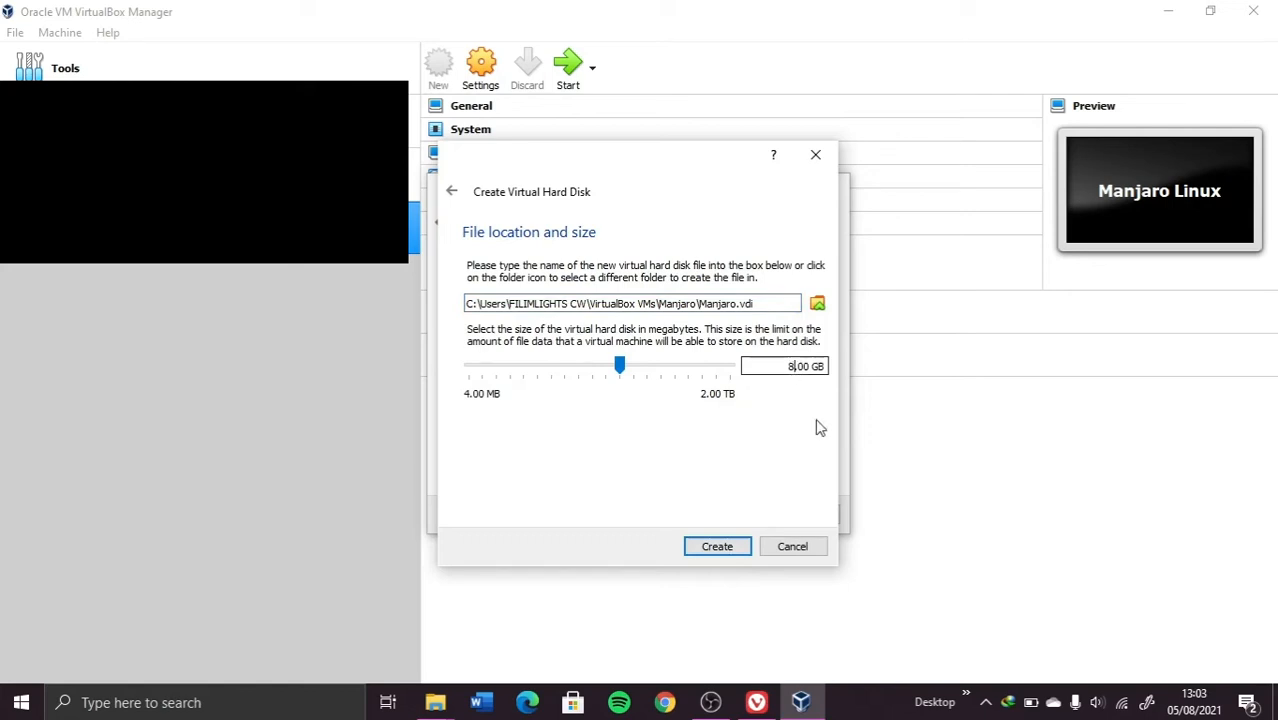
key(BackSpace)
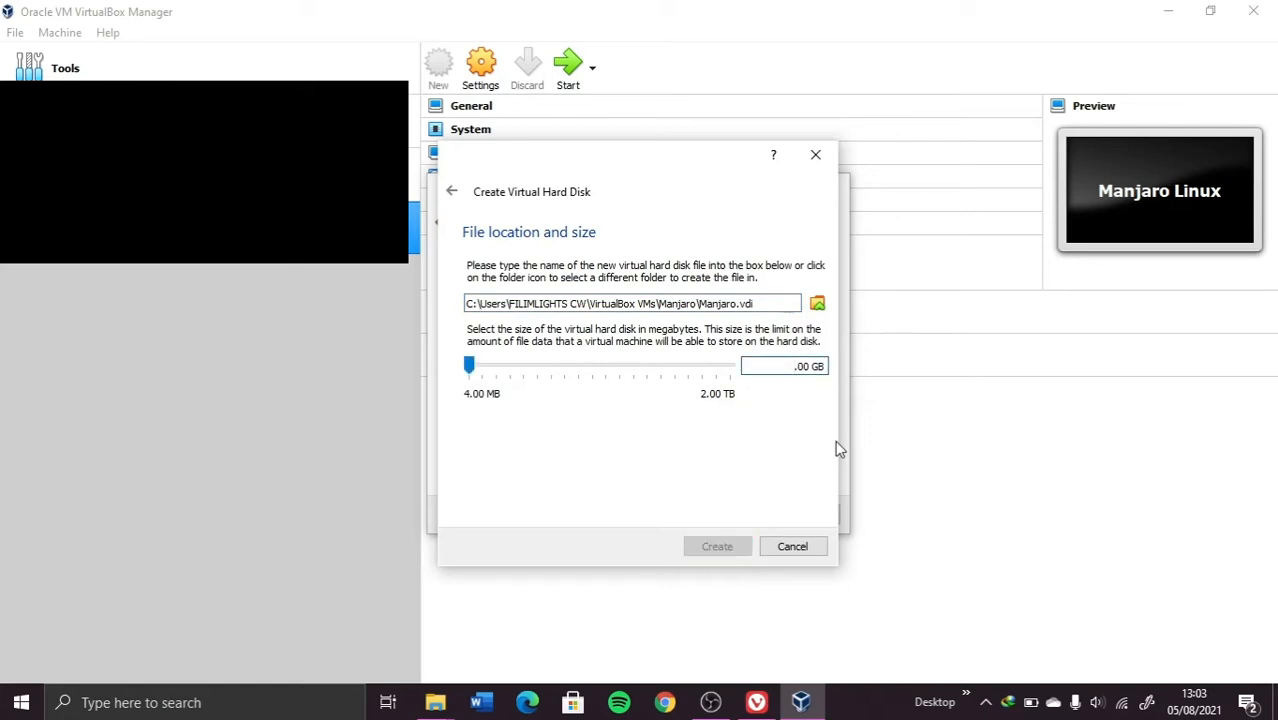
text(25)
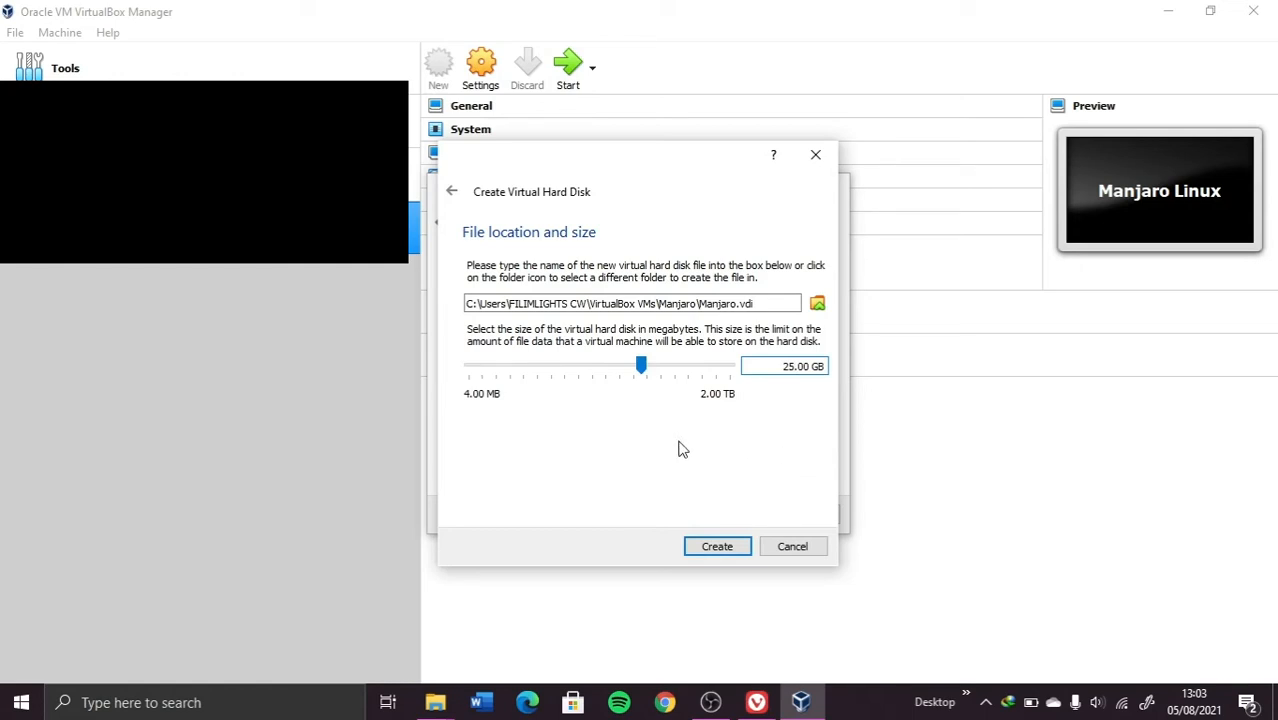
click(708, 552)
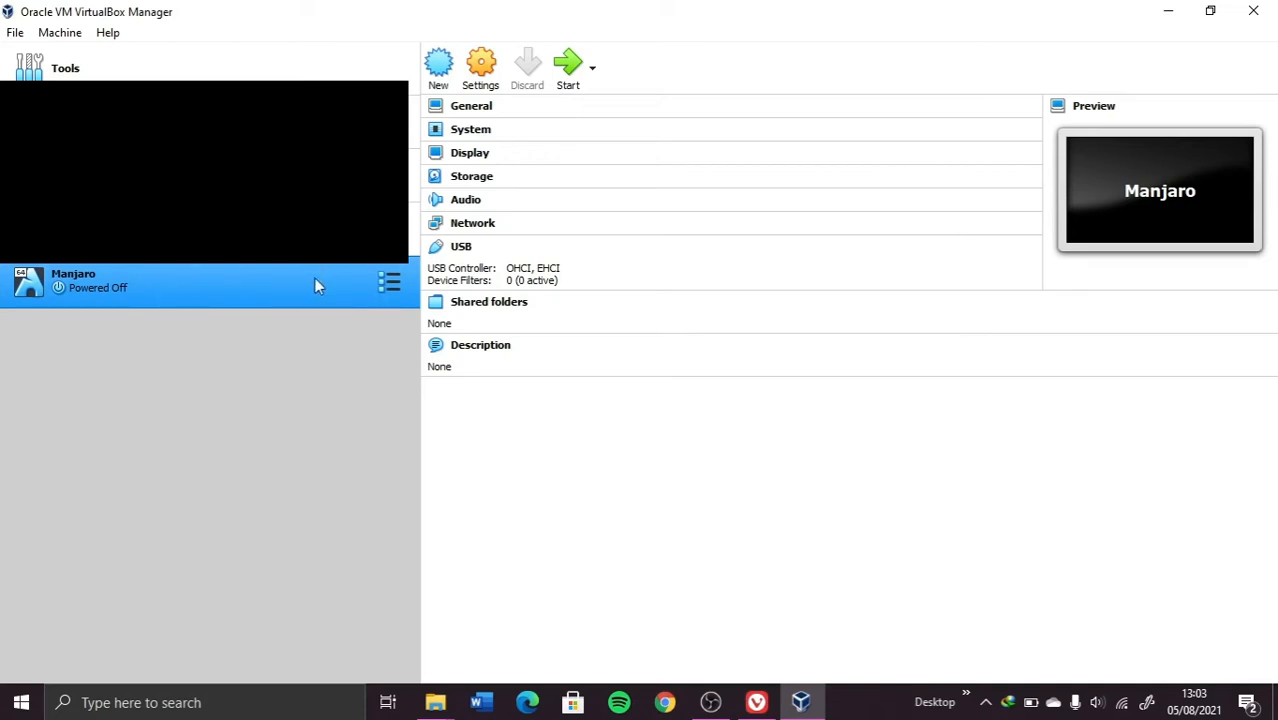
Step: In Manjaro's settings, set System > Processor to 2 CPUs
click(481, 84)
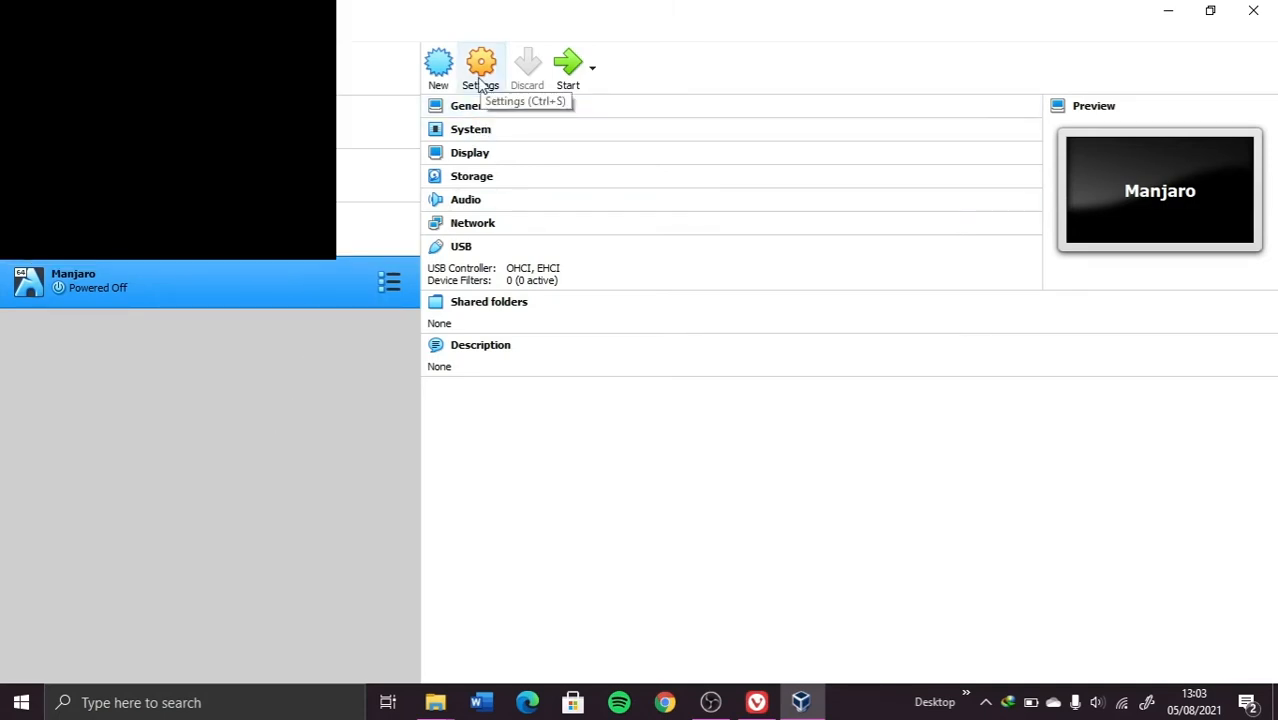
click(481, 85)
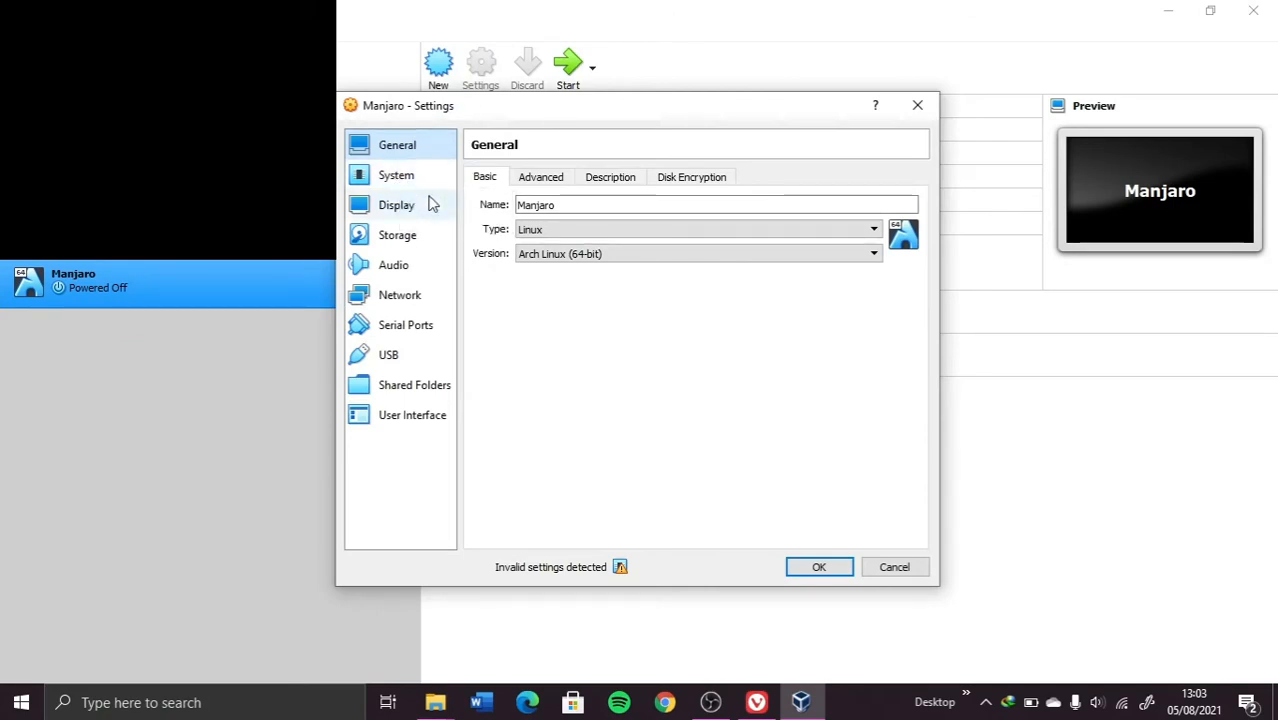
click(395, 175)
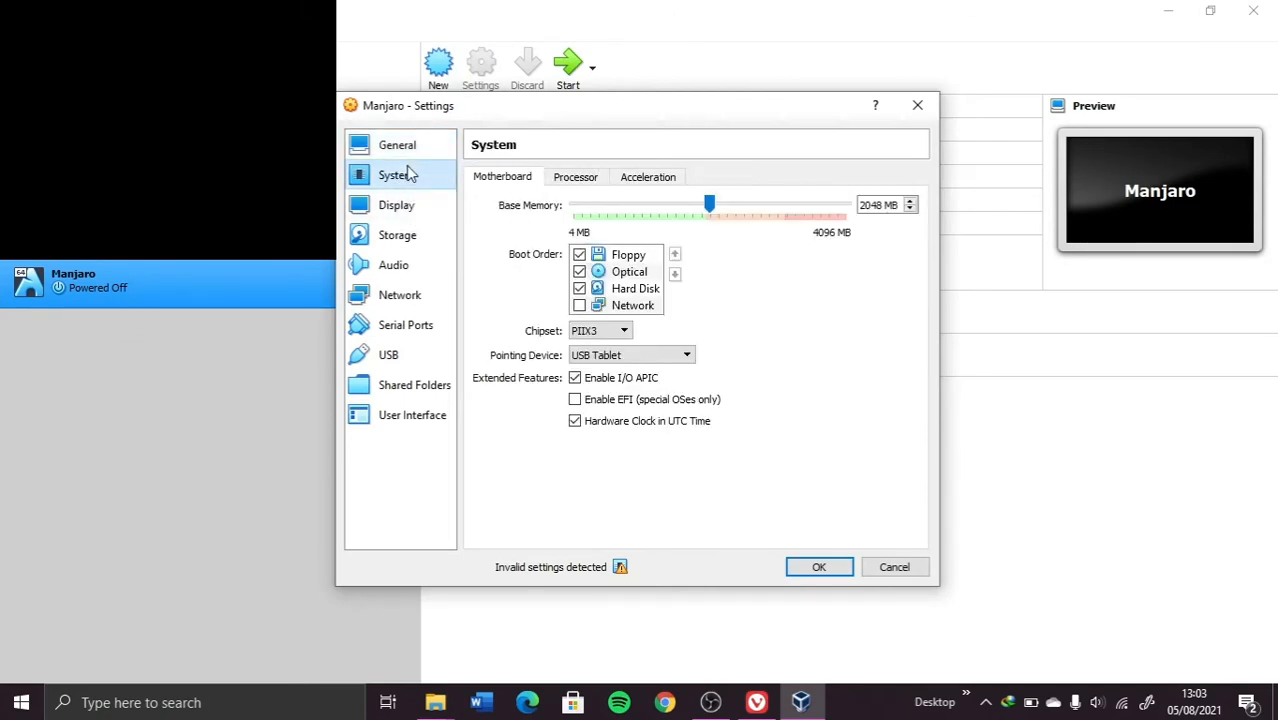
click(592, 178)
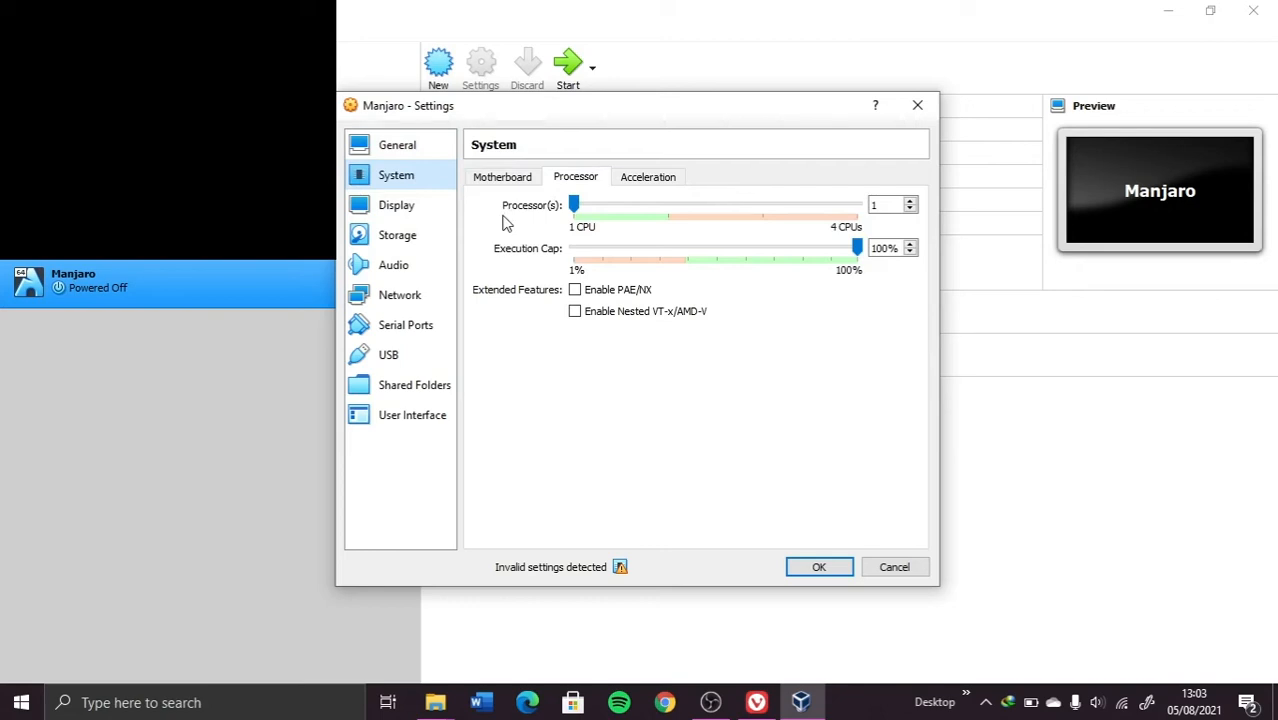
click(668, 214)
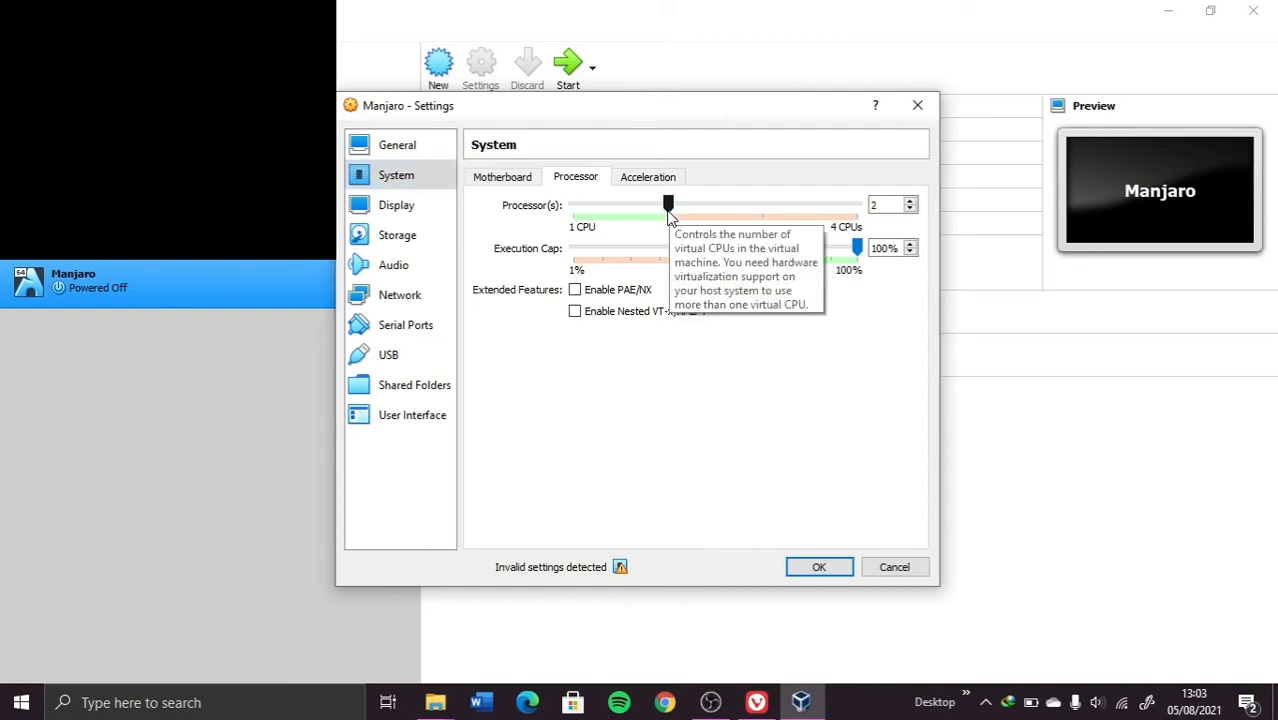
click(398, 205)
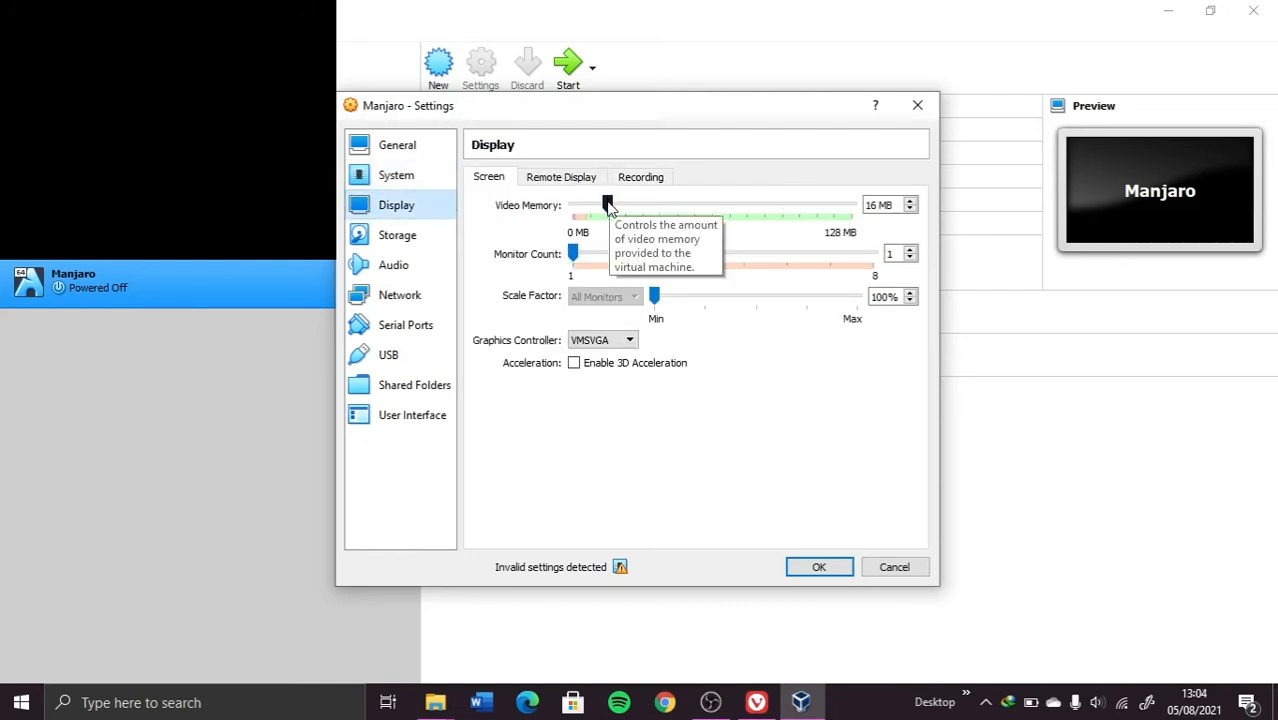
Step: Set video memory to 128 MB and the graphics controller to VBoxVGA
drag(608, 203, 930, 197)
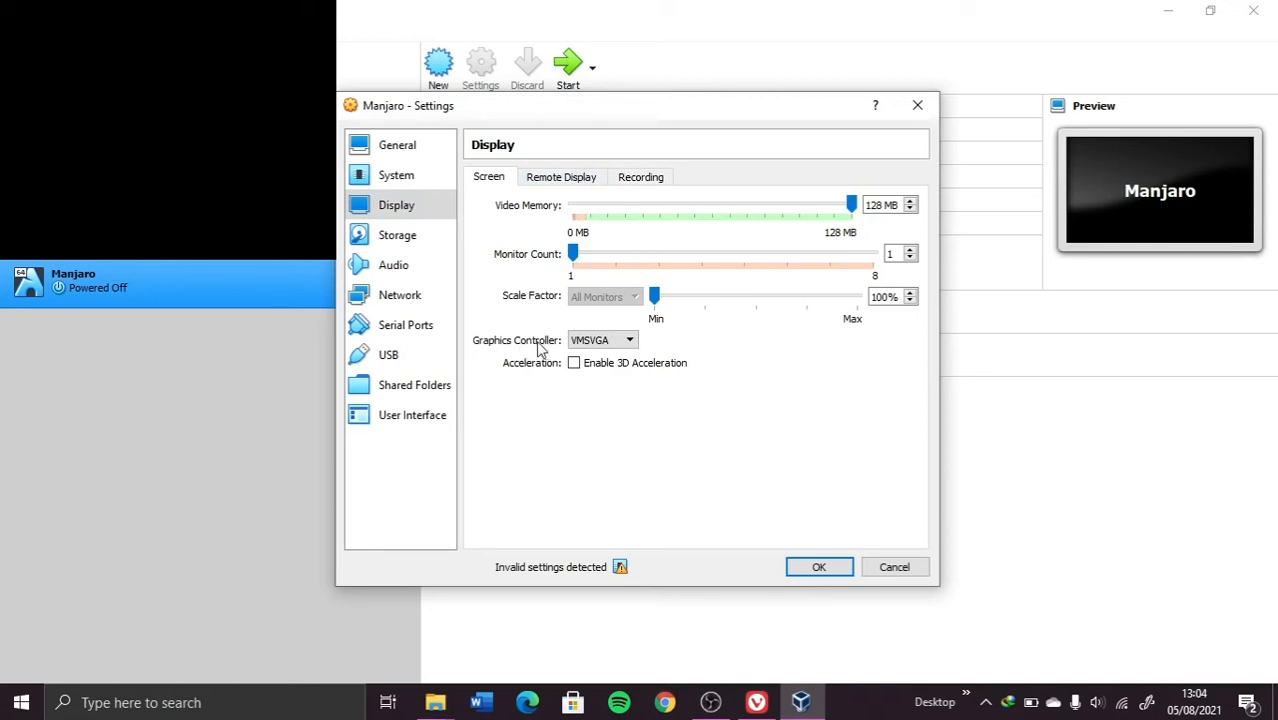
click(612, 342)
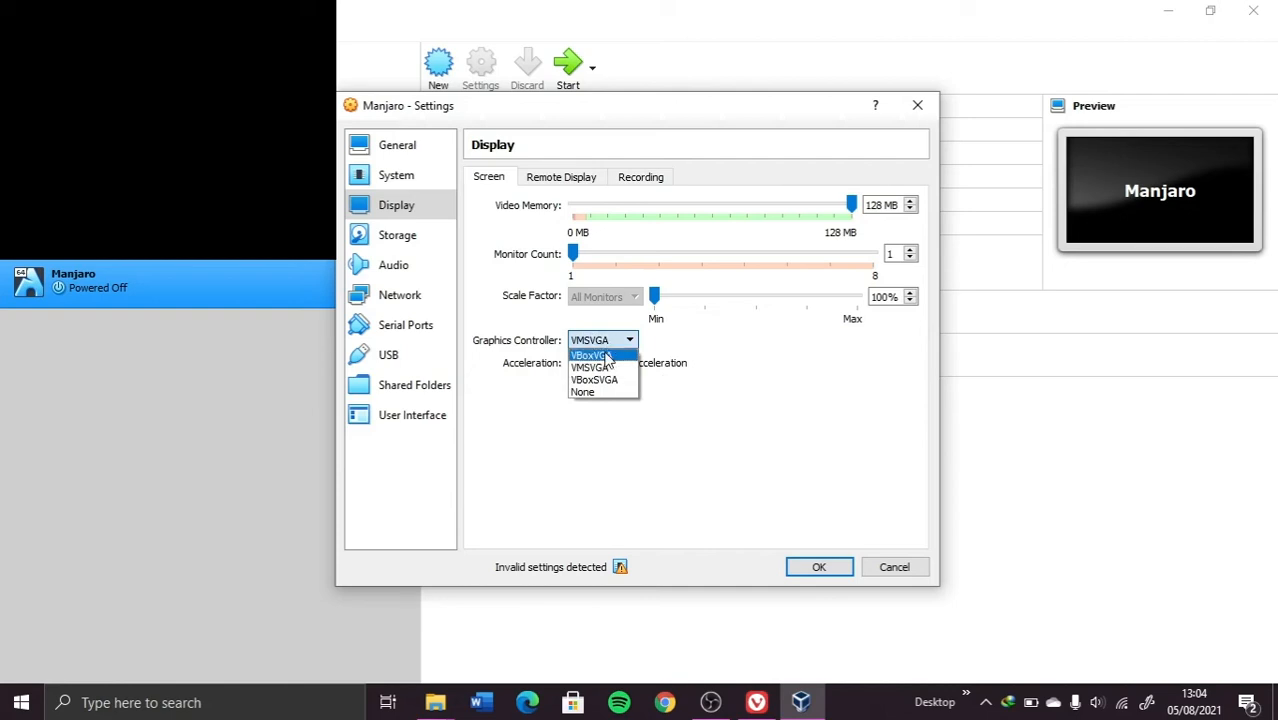
click(604, 356)
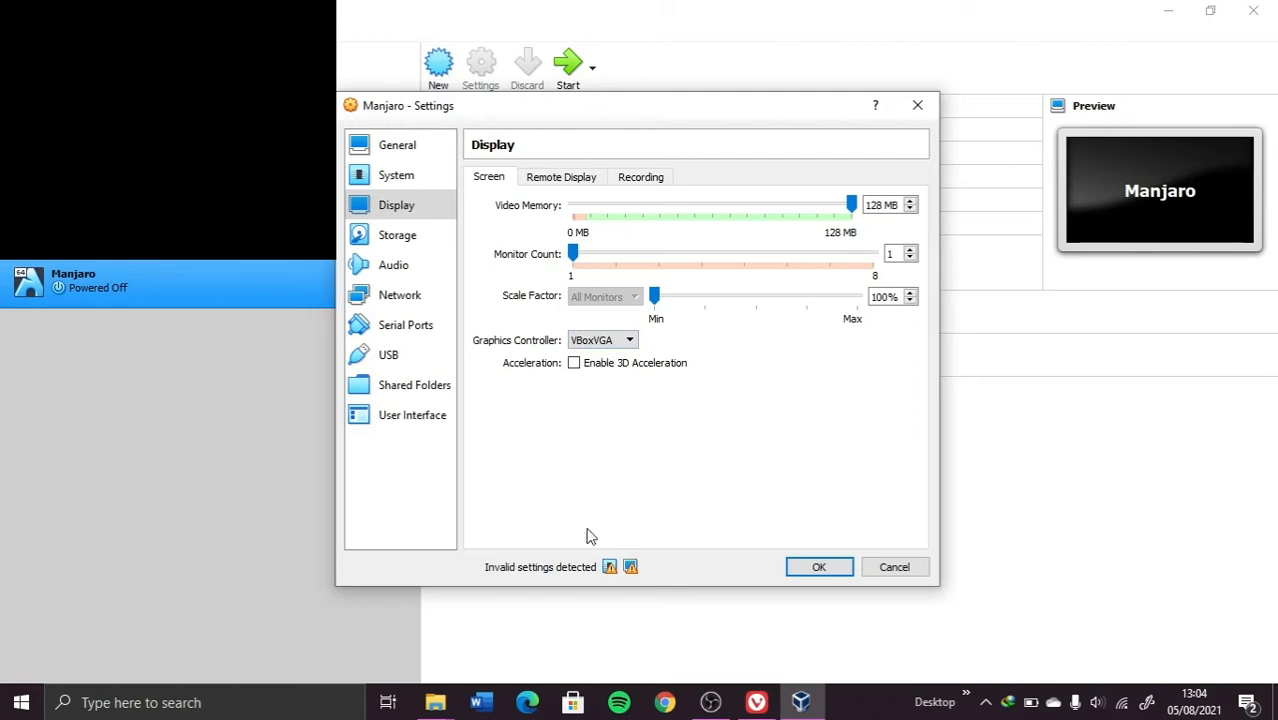
mouse_move(632, 566)
Step: Attach the Manjaro XFCE ISO to the empty IDE optical drive, save, and start the VM
click(400, 237)
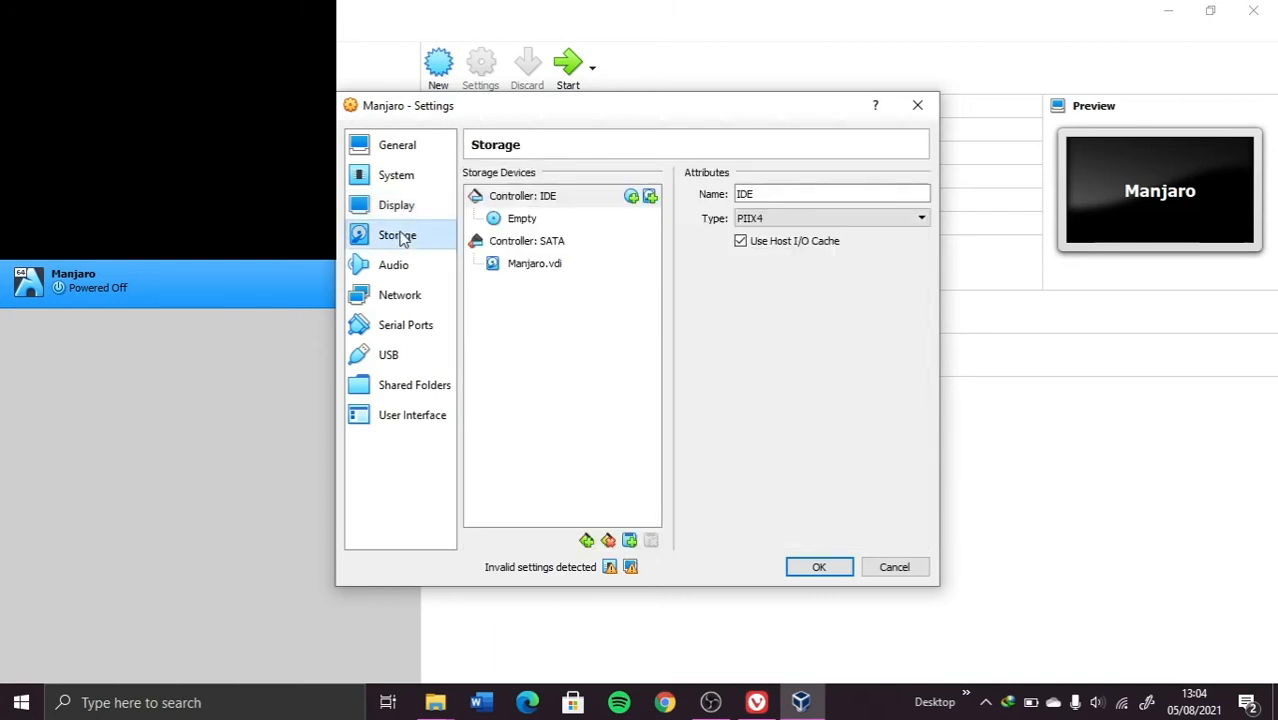
click(527, 226)
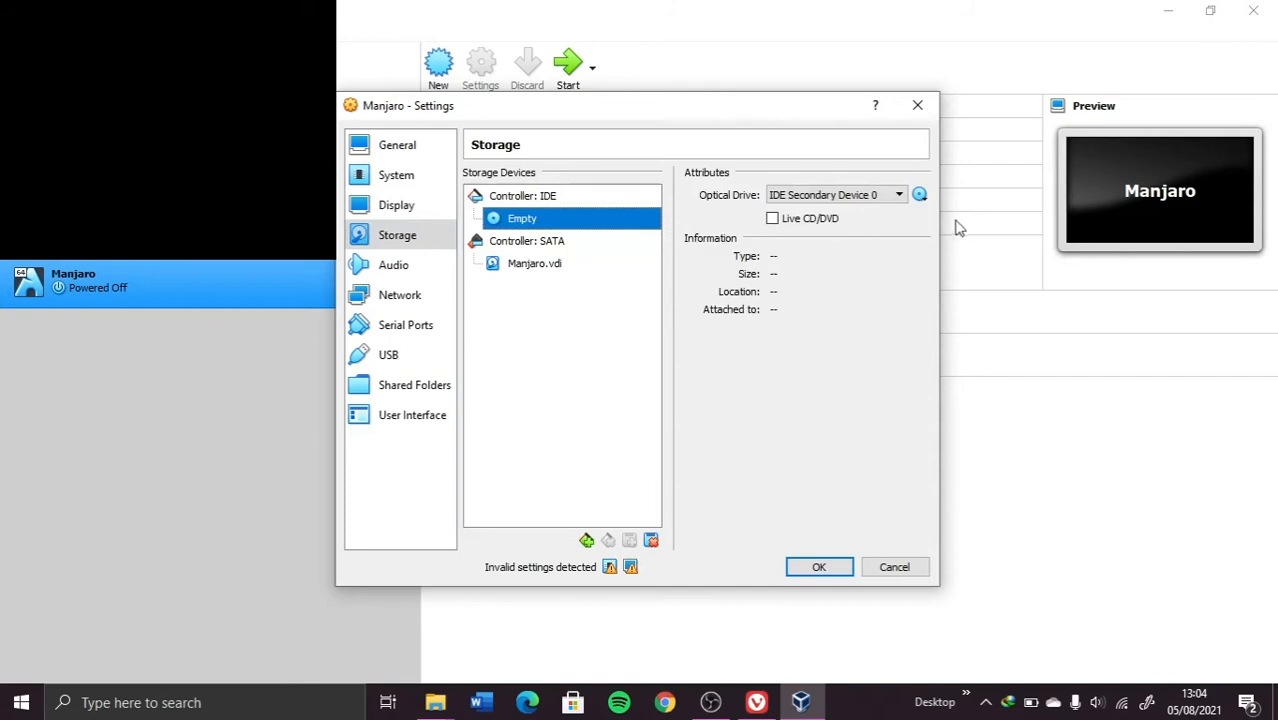
click(919, 196)
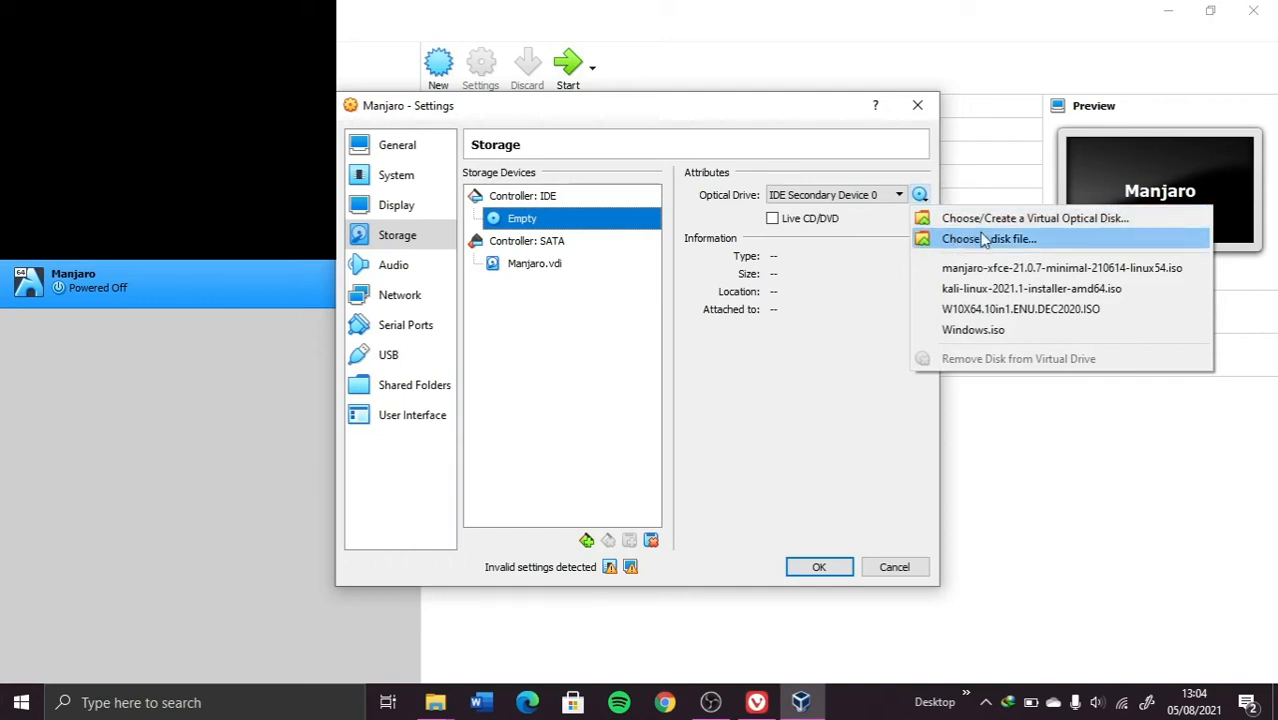
click(983, 238)
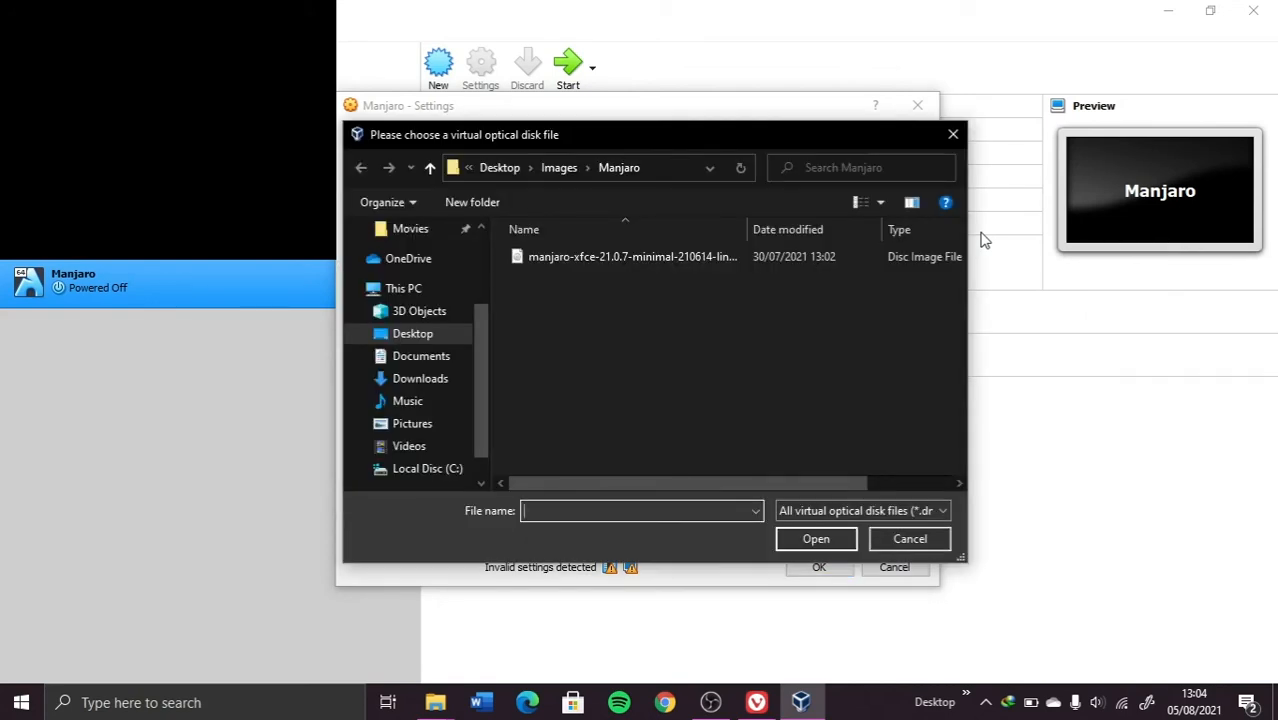
click(562, 256)
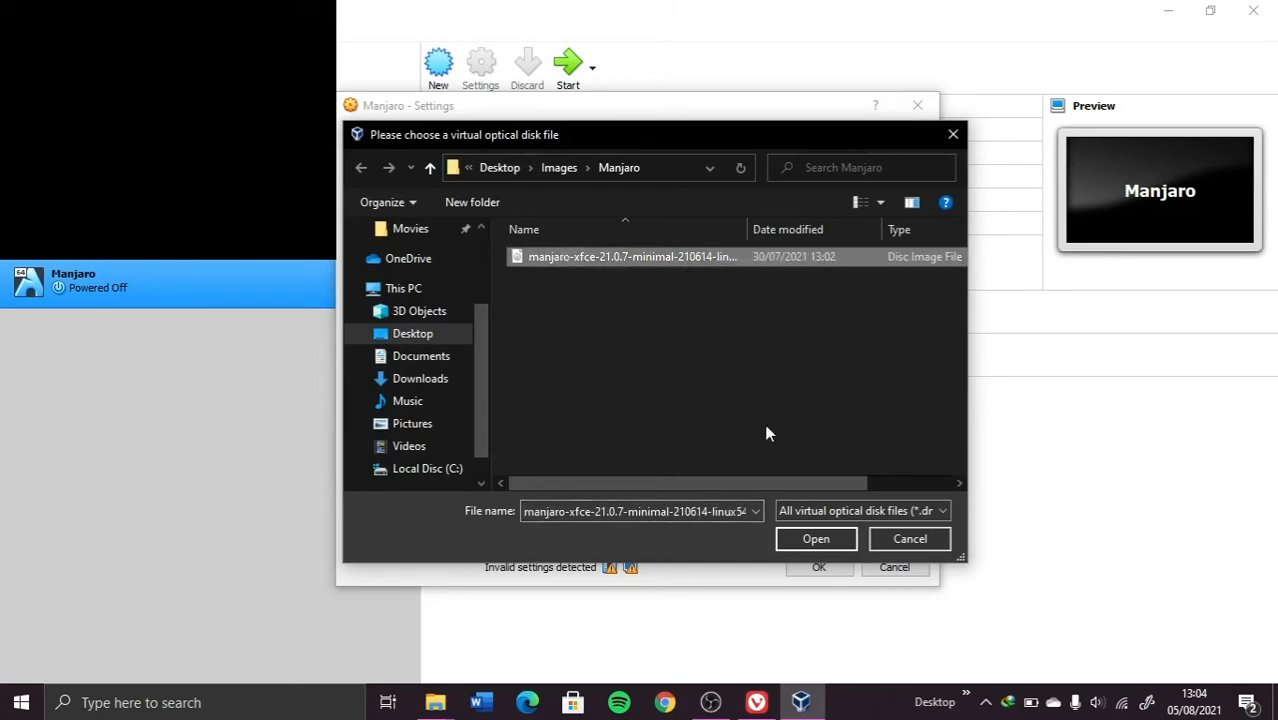
click(812, 539)
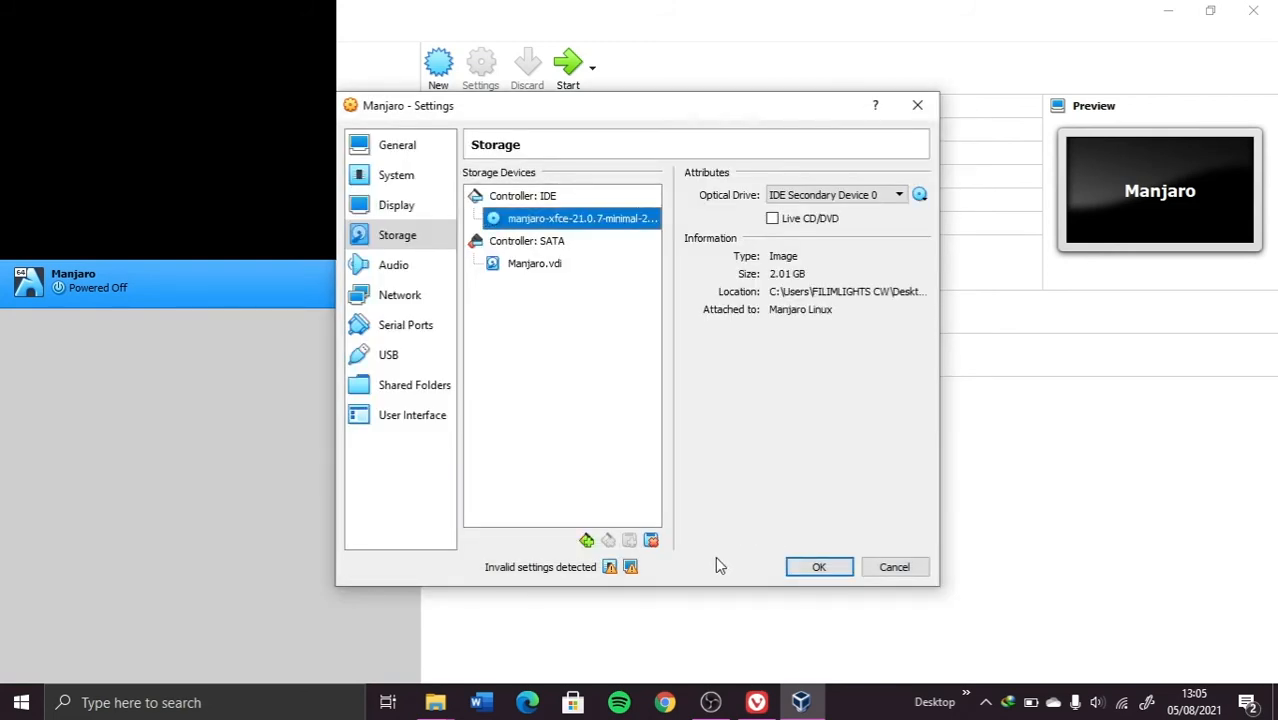
click(818, 567)
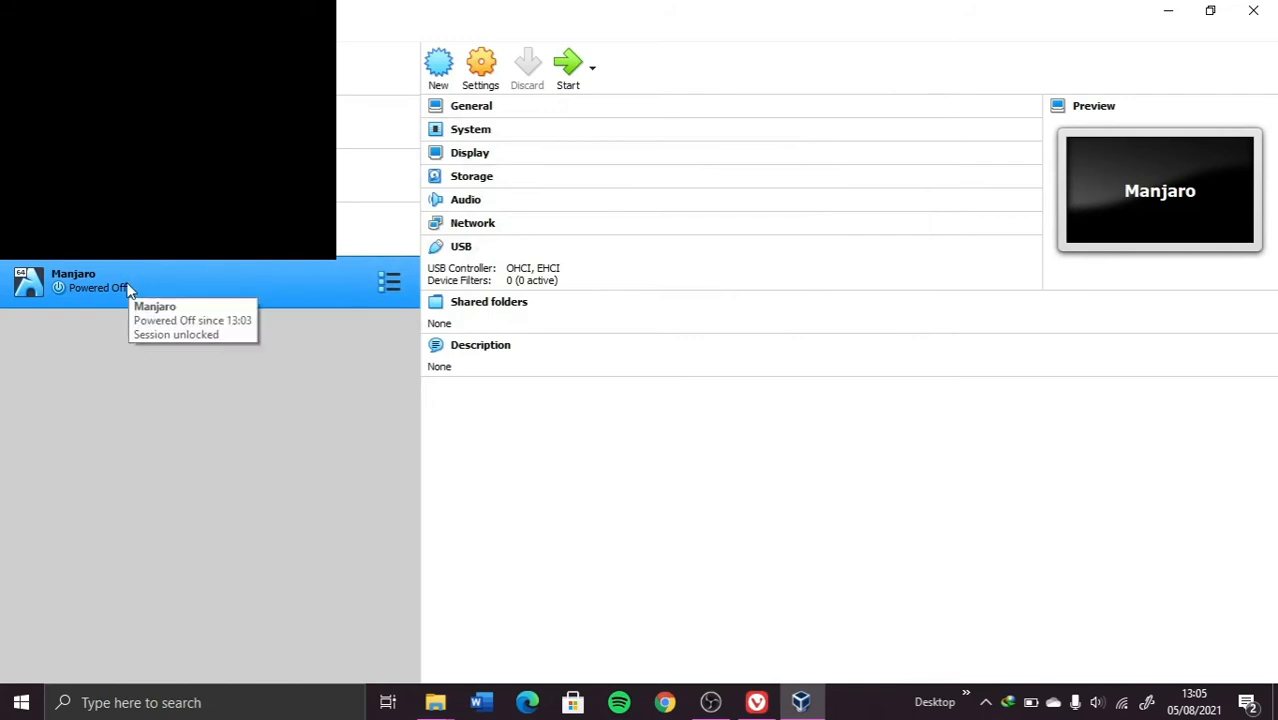
click(559, 72)
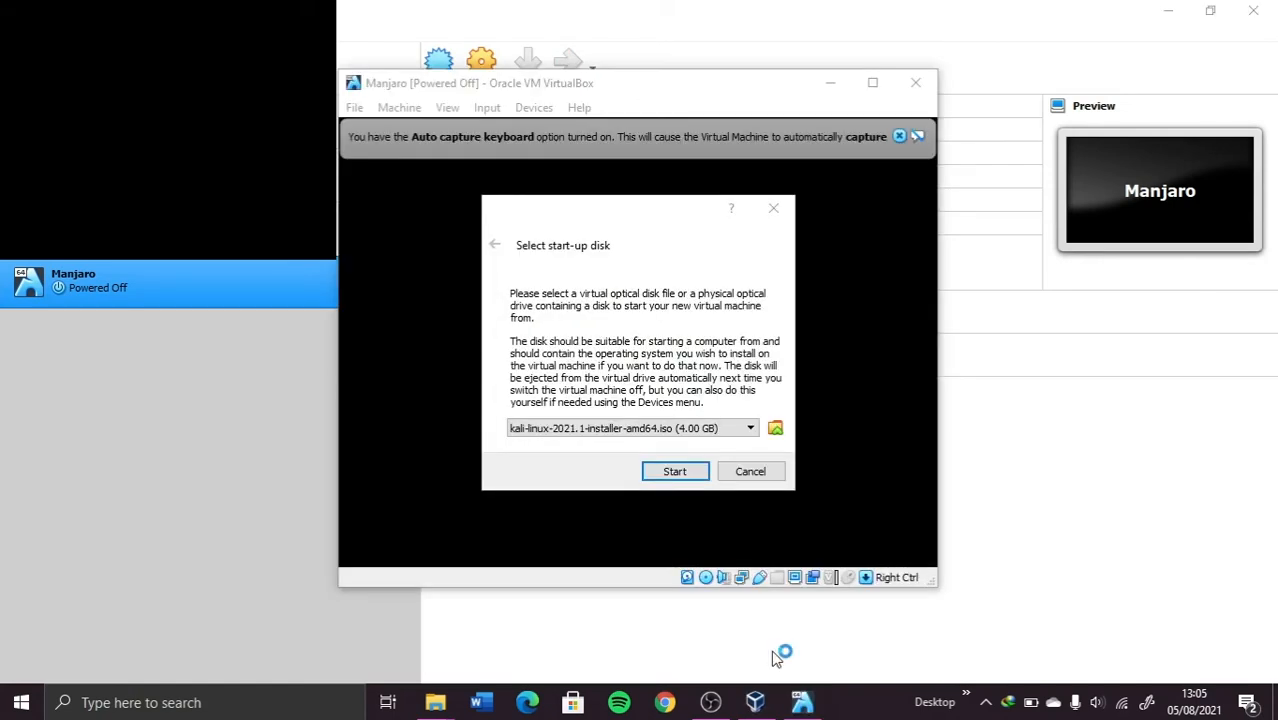
Step: Pick the manjaro-xfce ISO as the start-up disk and boot from it
click(573, 431)
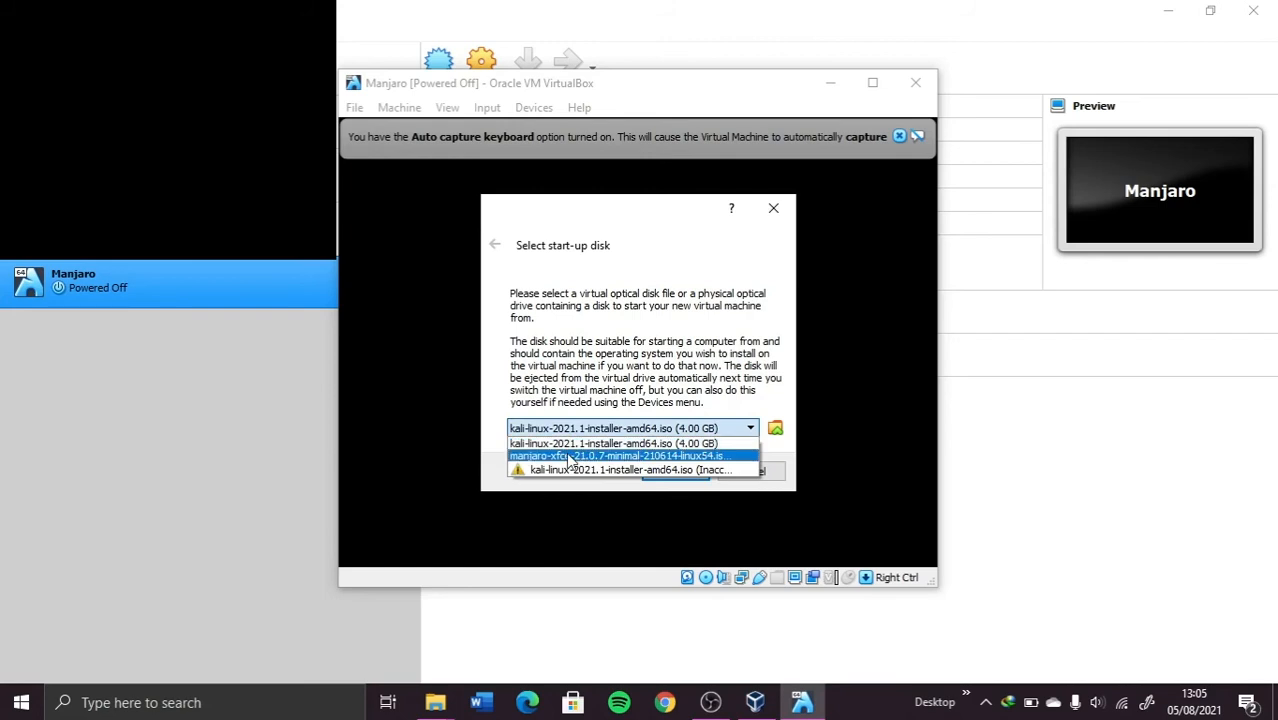
click(567, 456)
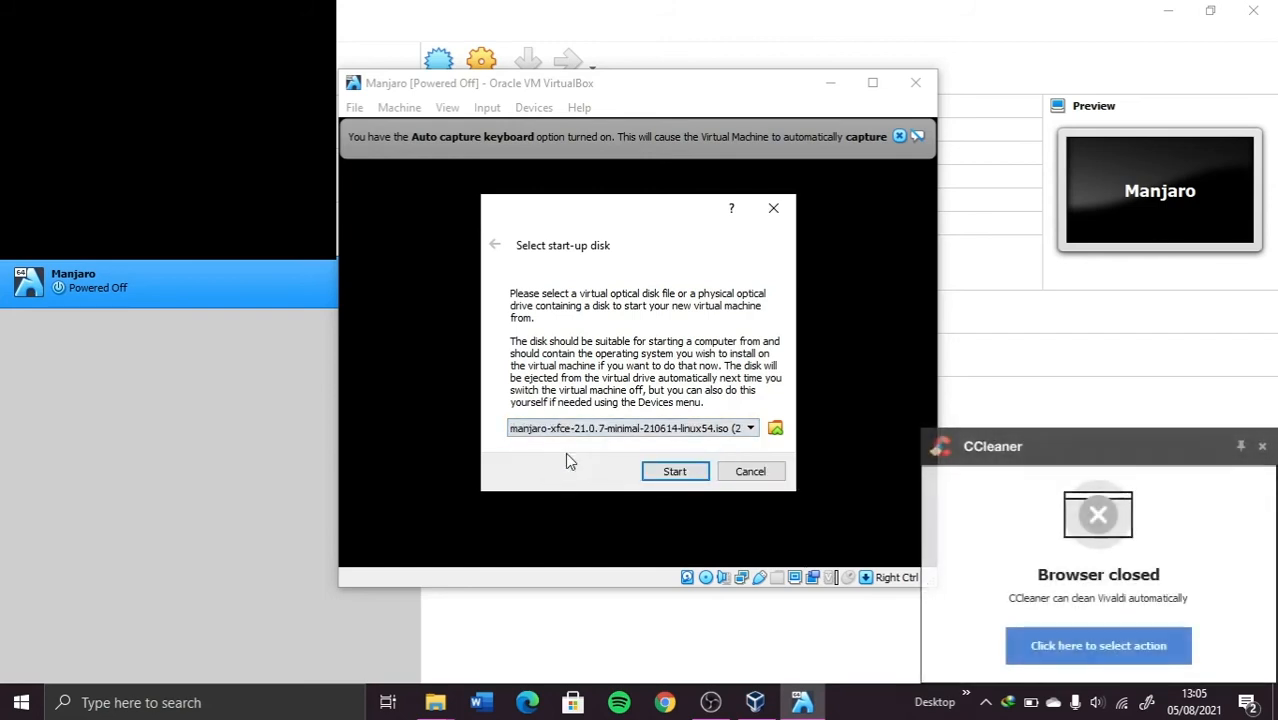
click(672, 471)
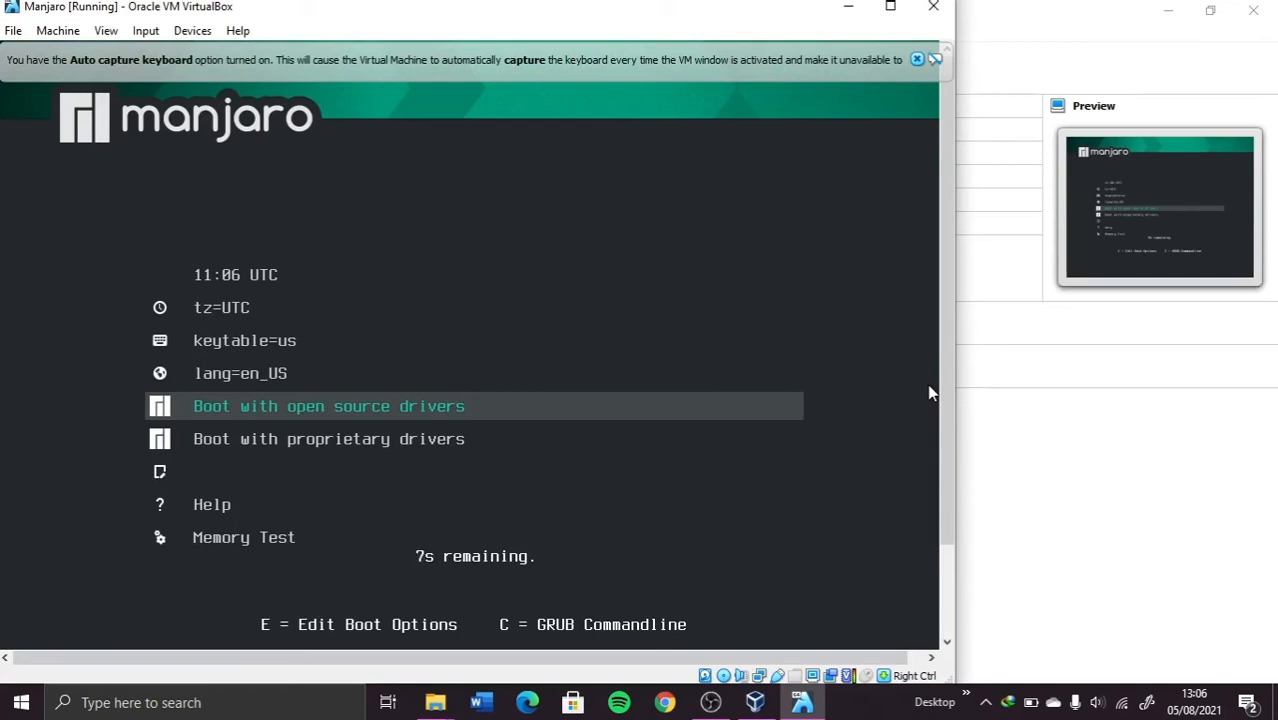
Step: Halt the boot menu countdown and boot the live system with open source drivers
key(Down)
key(Up)
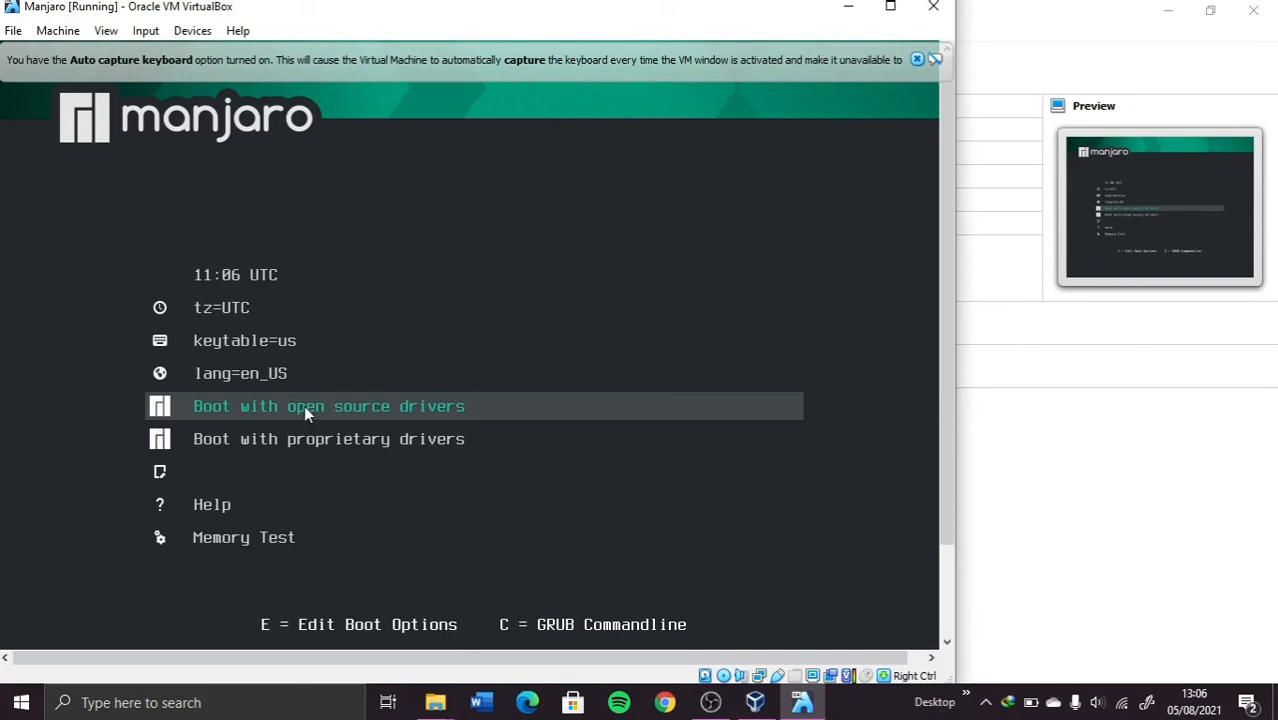
key(Return)
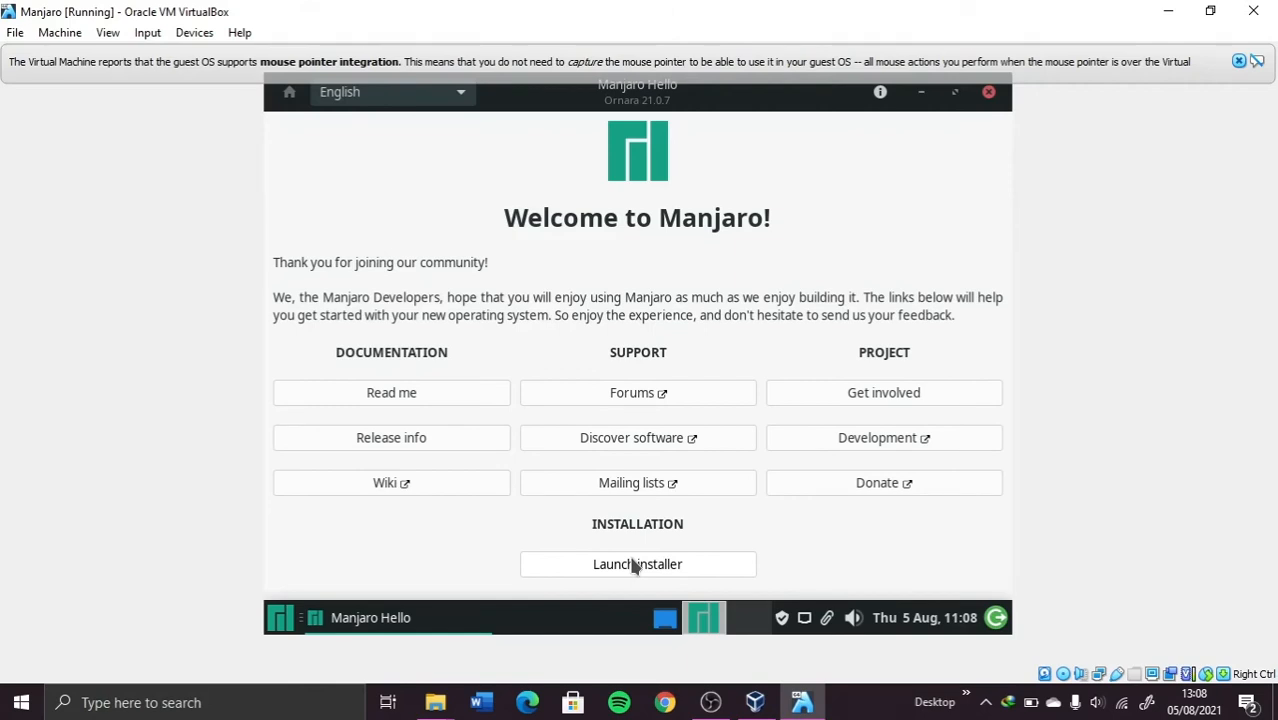
Step: Launch the installer and choose Erase disk for the 25.0 GiB virtual disk
click(632, 566)
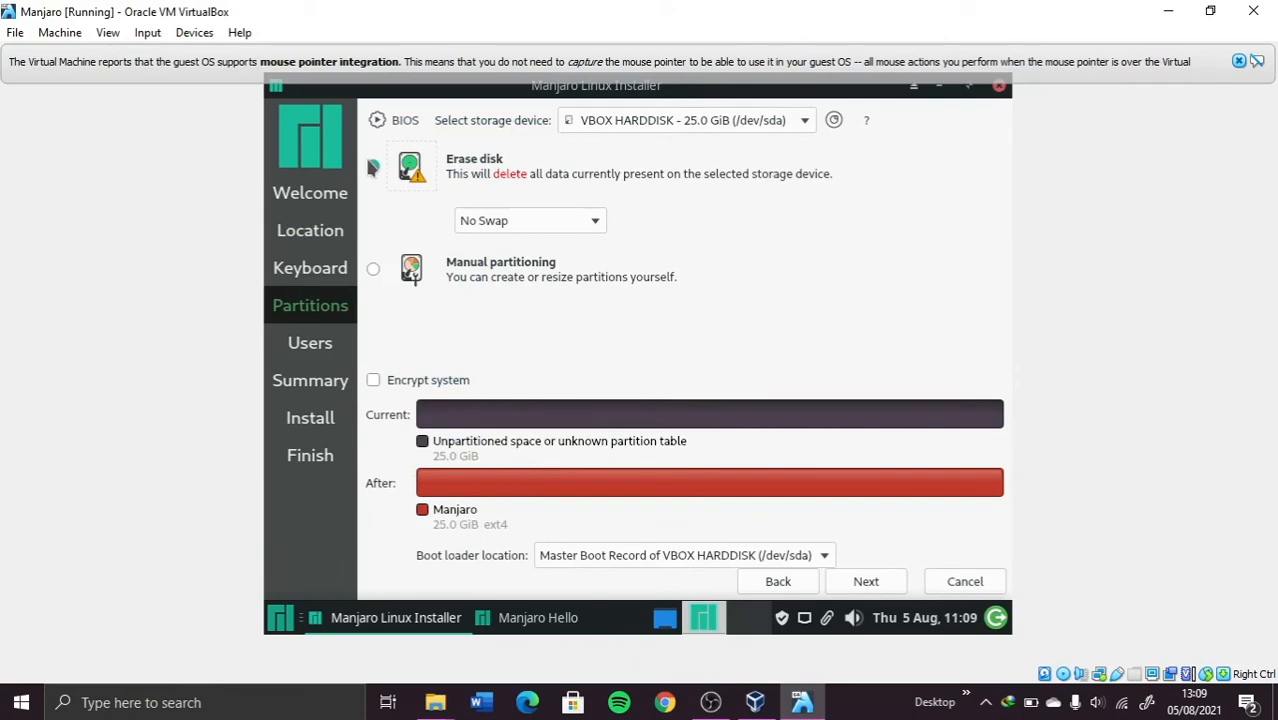
click(372, 167)
click(864, 582)
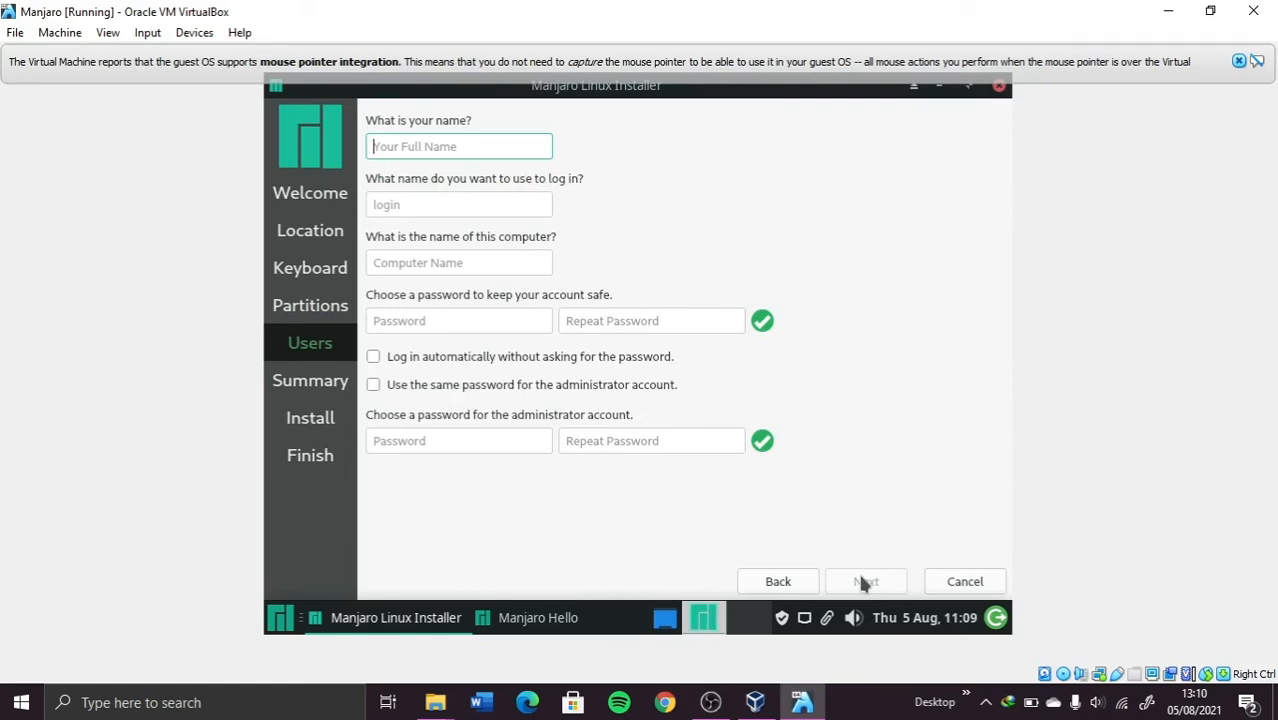
Step: Enter the user's name and a matching password twice, reusing it for the administrator account
text(Technim)
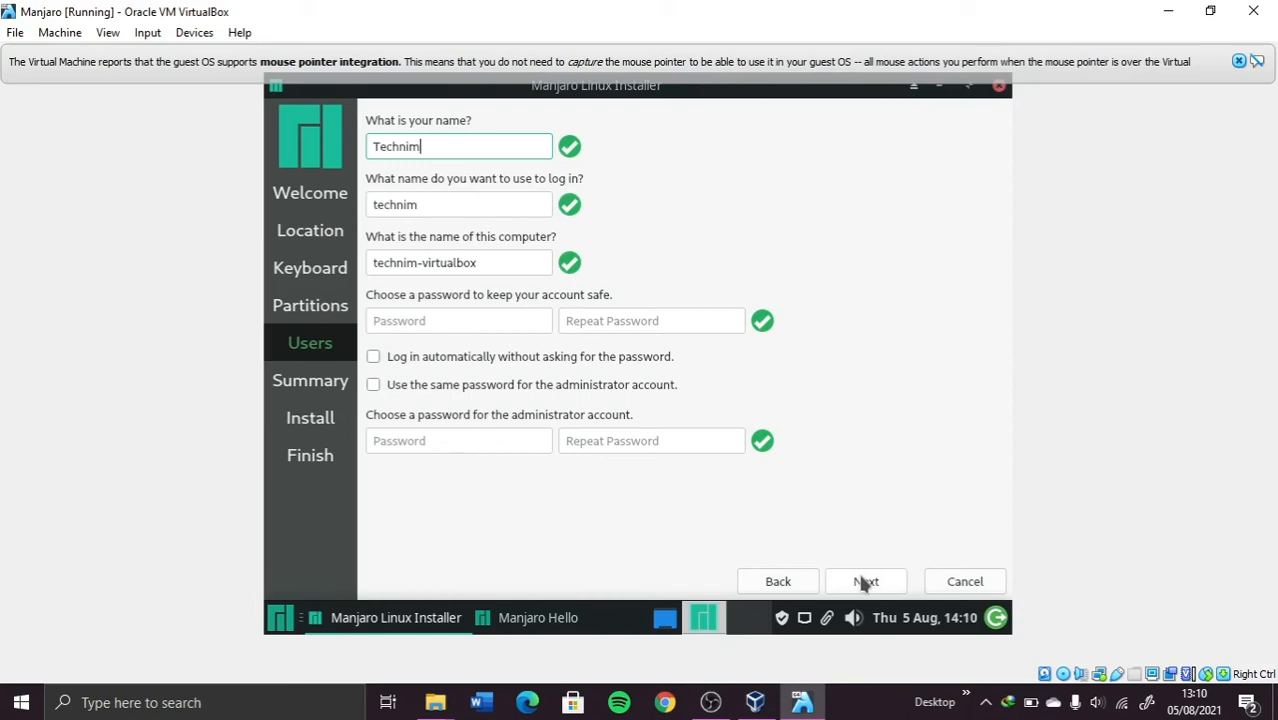
text(atic)
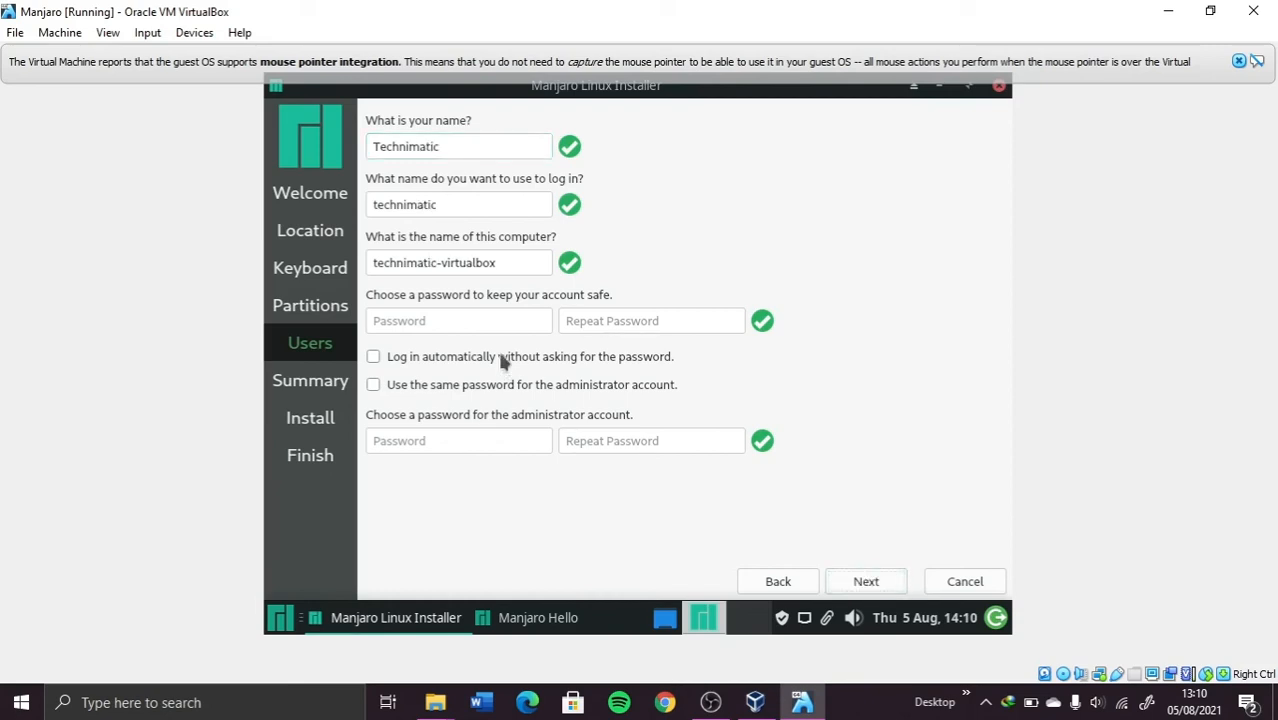
click(486, 322)
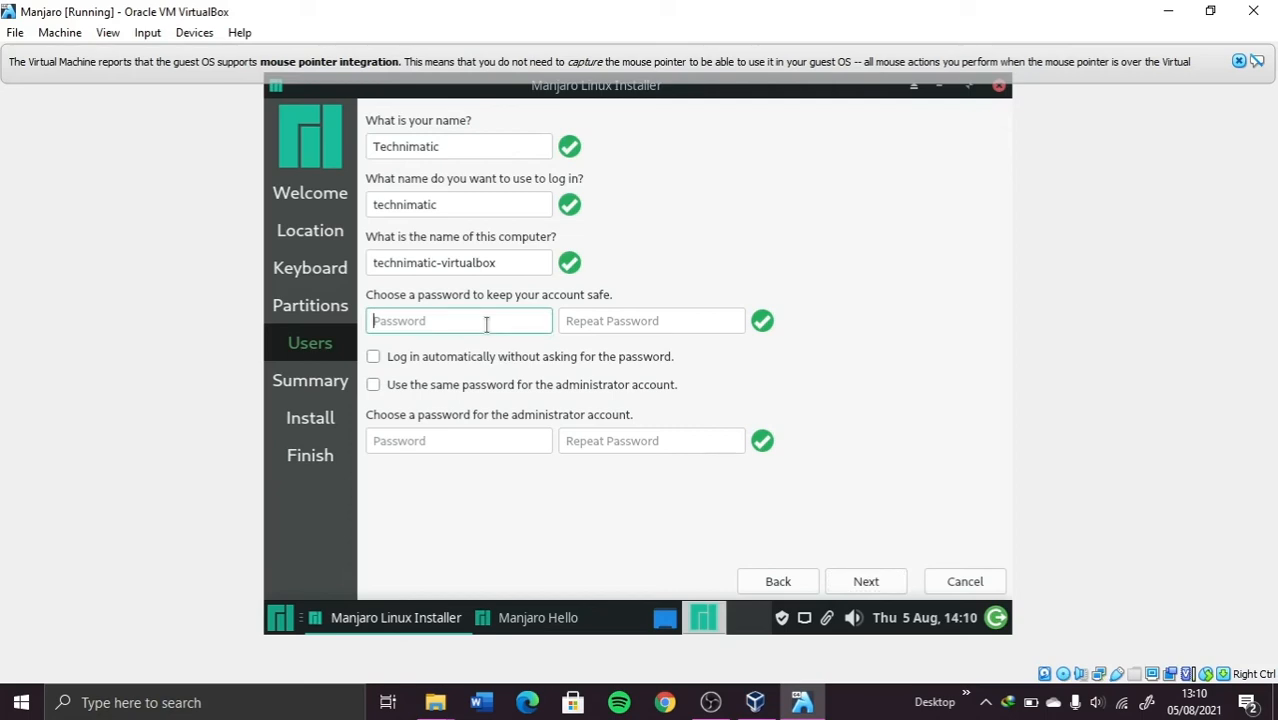
text(•••)
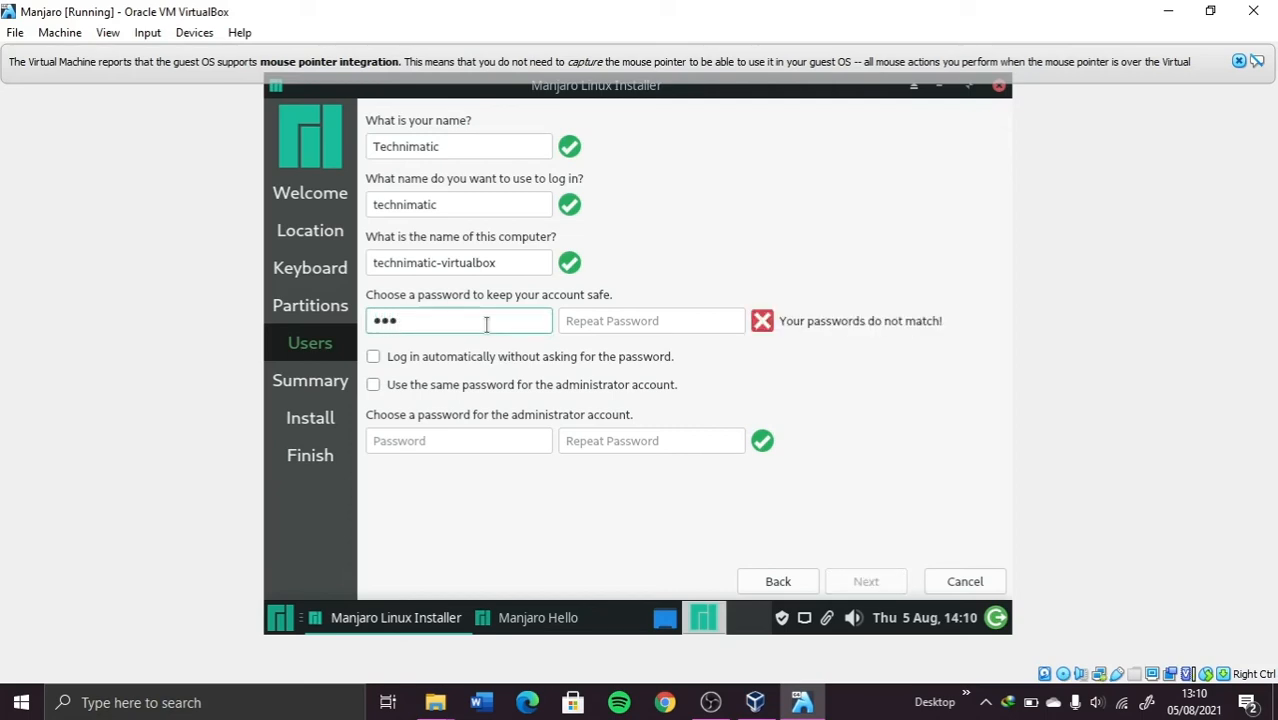
text(•••••••••••)
click(633, 316)
key(ctrl+v)
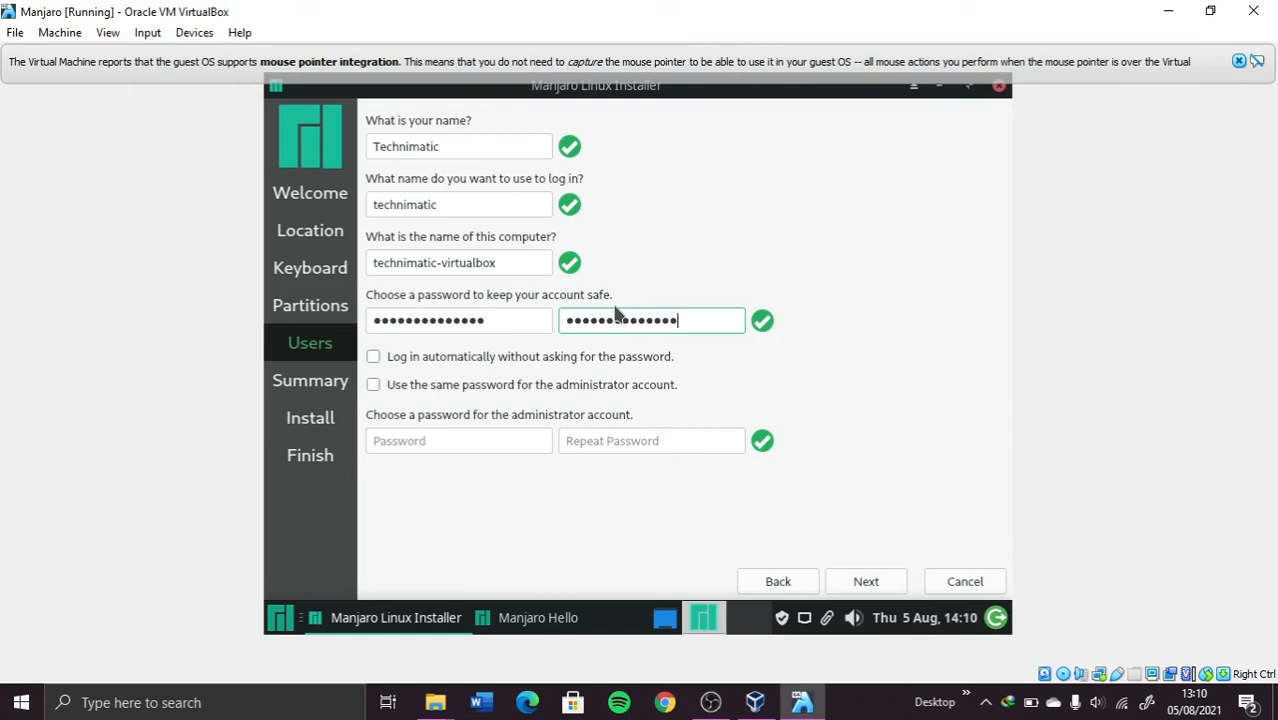
click(371, 386)
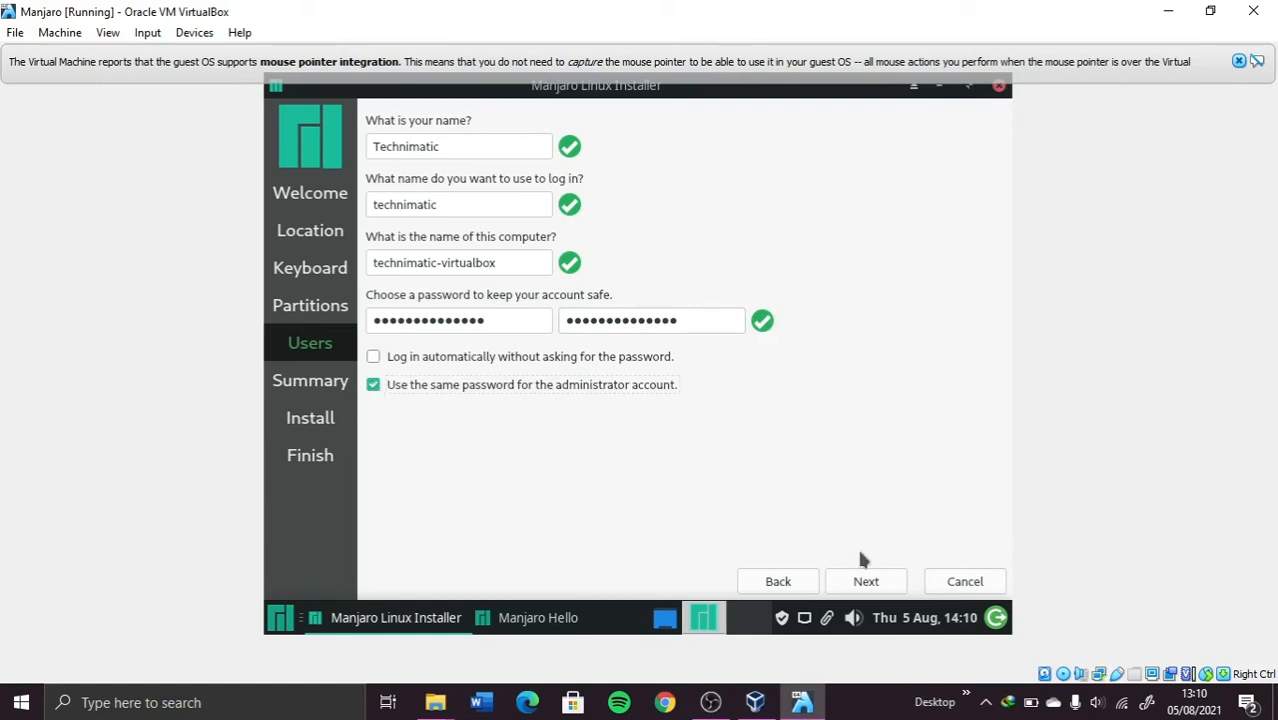
click(862, 581)
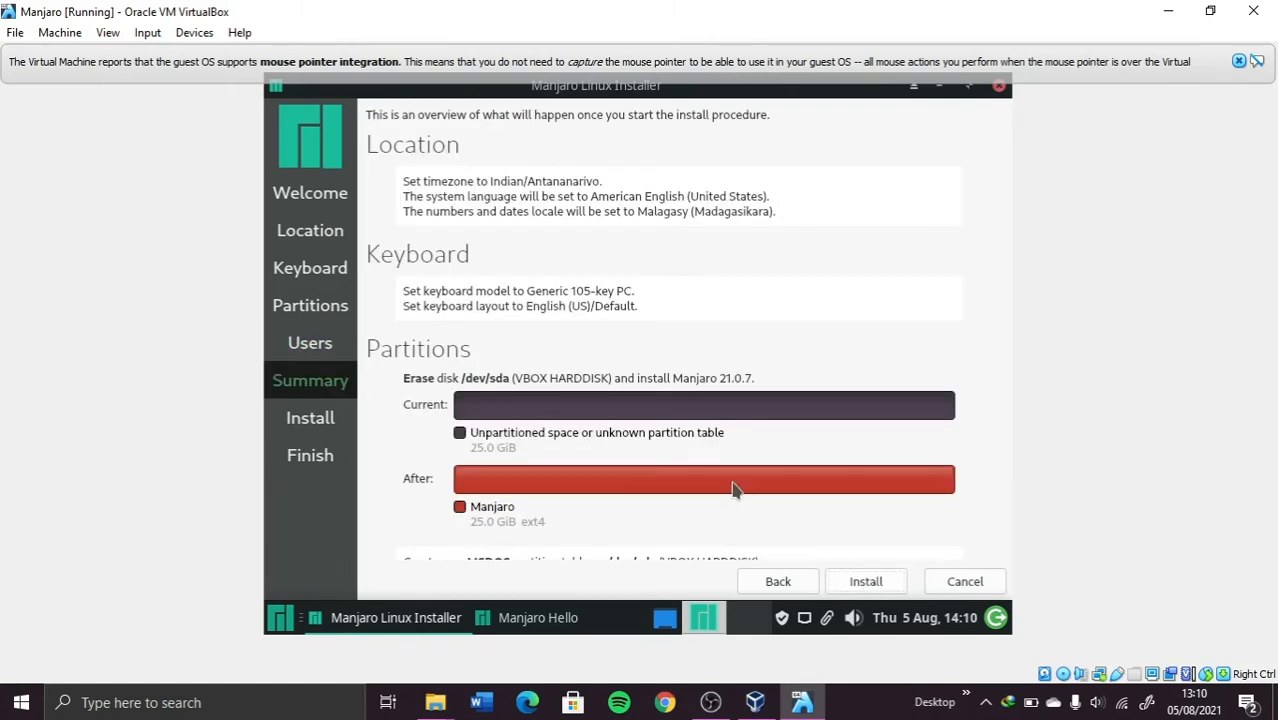
Step: Review the summary and confirm installing Manjaro 21.0.7 onto the erased /dev/sda
scroll(735, 487, down, 2)
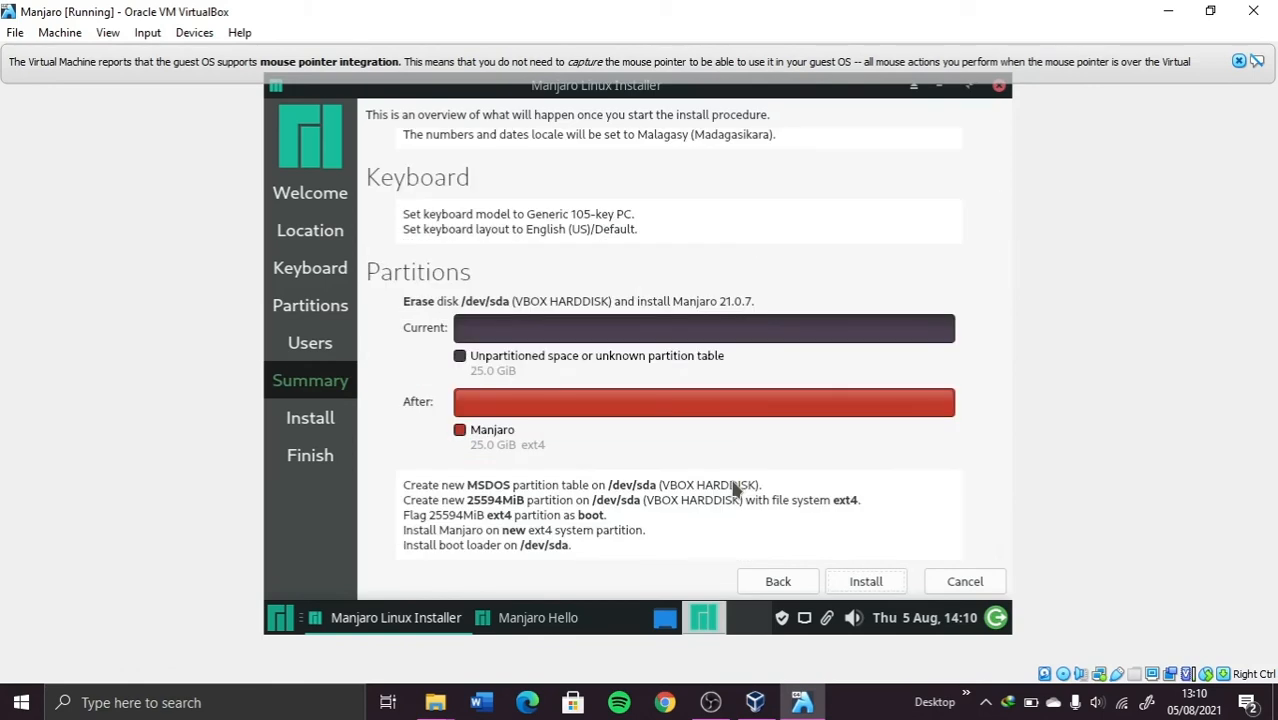
click(848, 583)
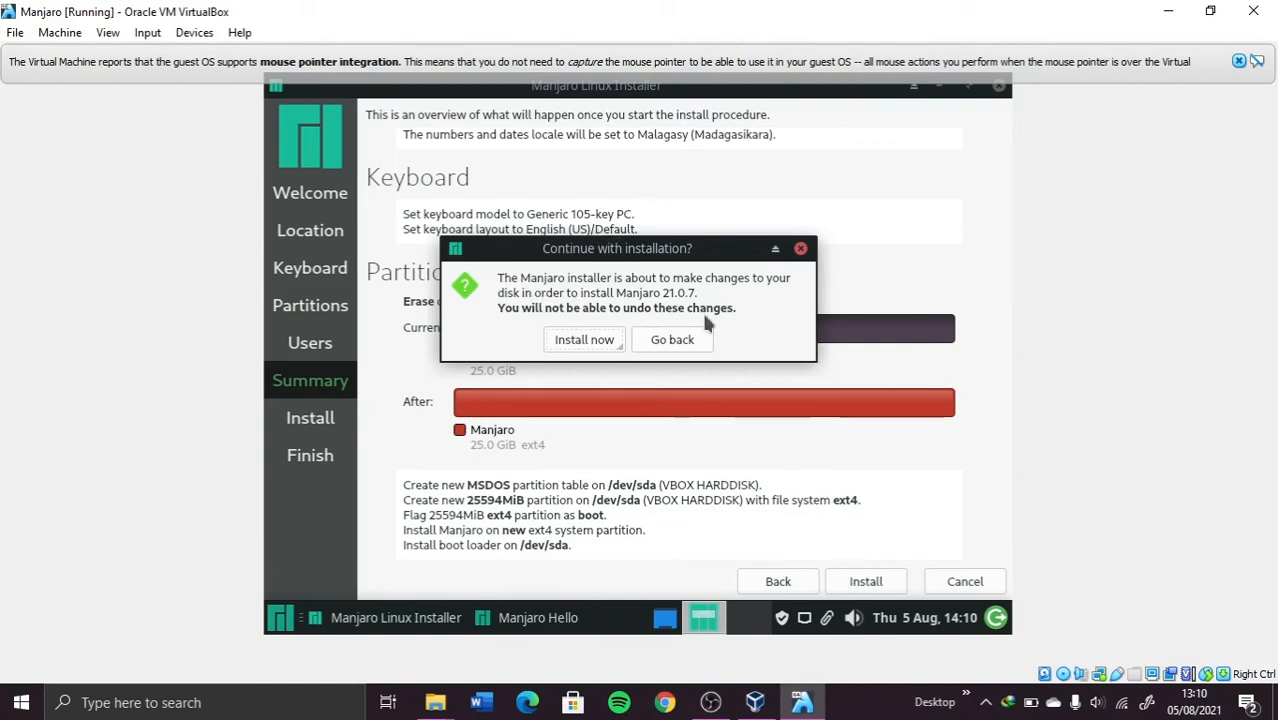
click(566, 345)
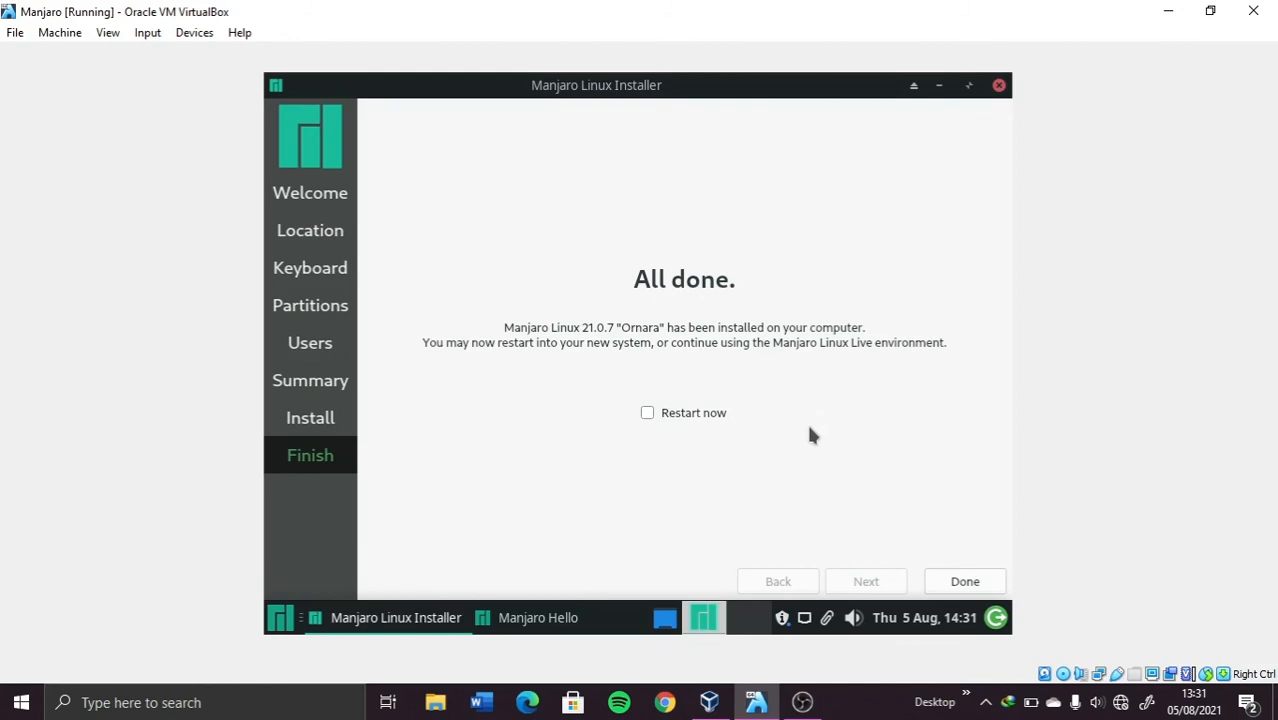
Step: Finish the installer with Restart now, then power off the VM at the boot menu
click(647, 414)
click(971, 589)
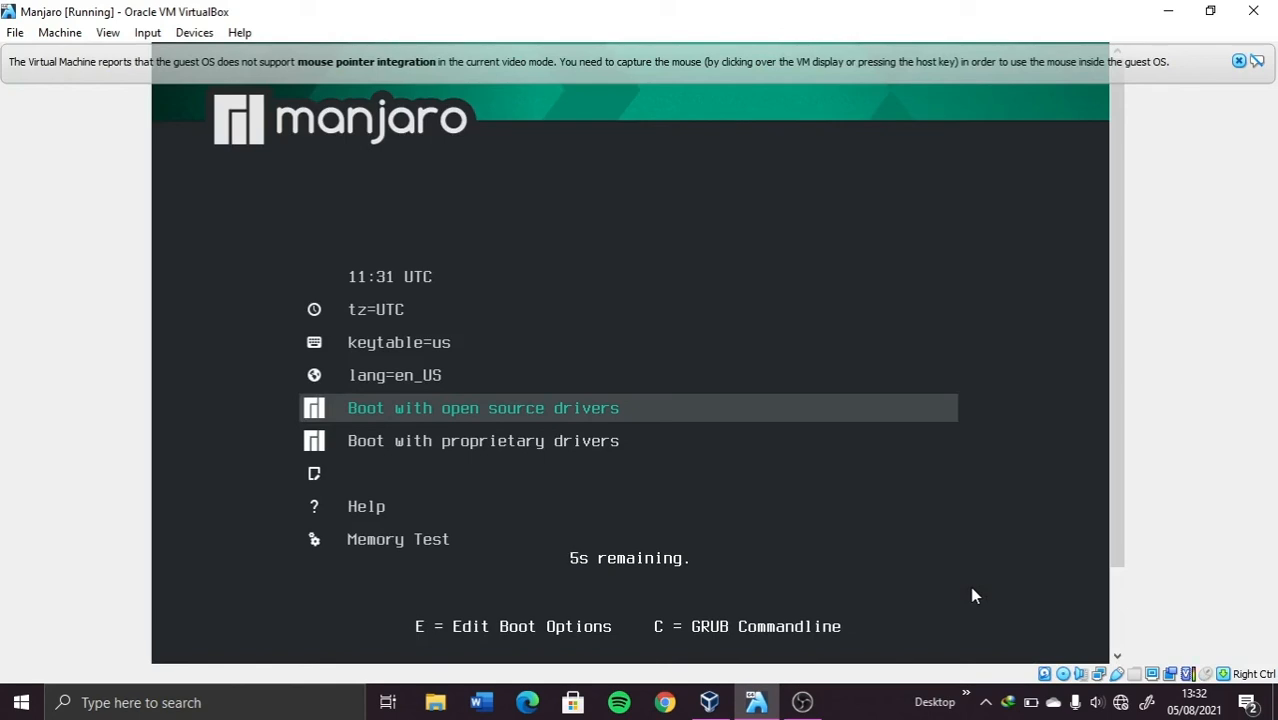
click(1253, 11)
click(594, 367)
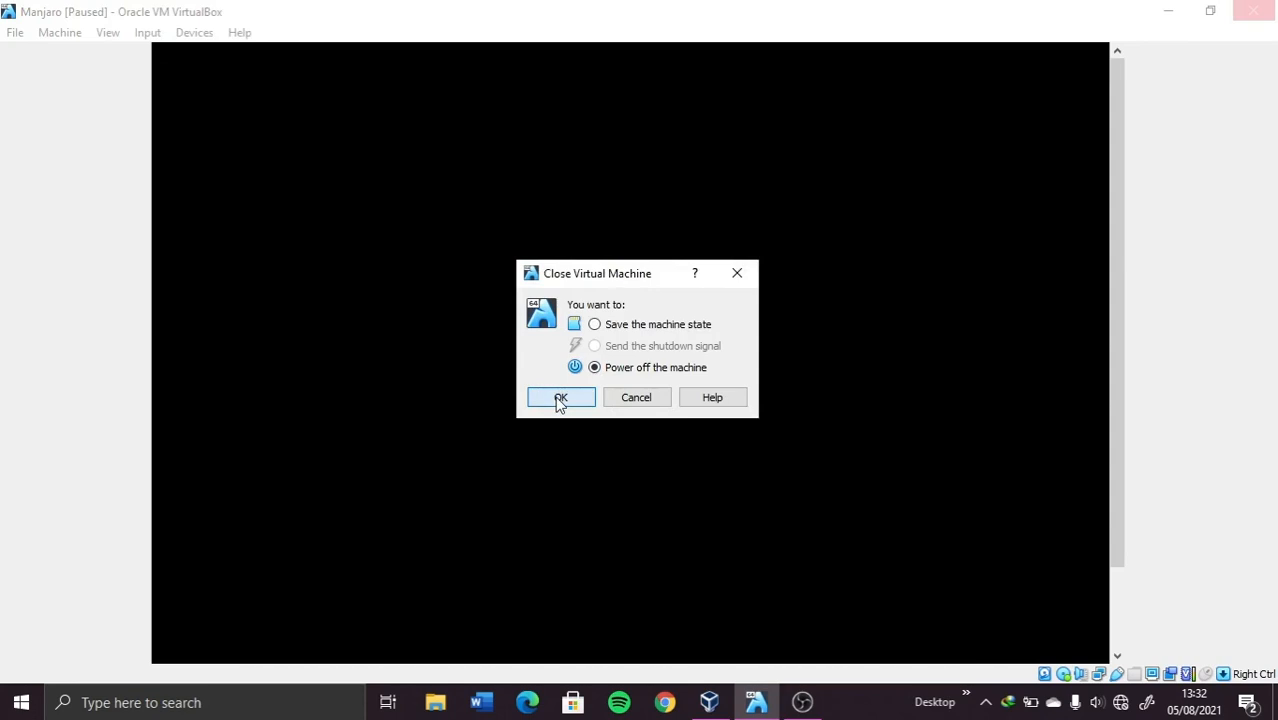
click(559, 399)
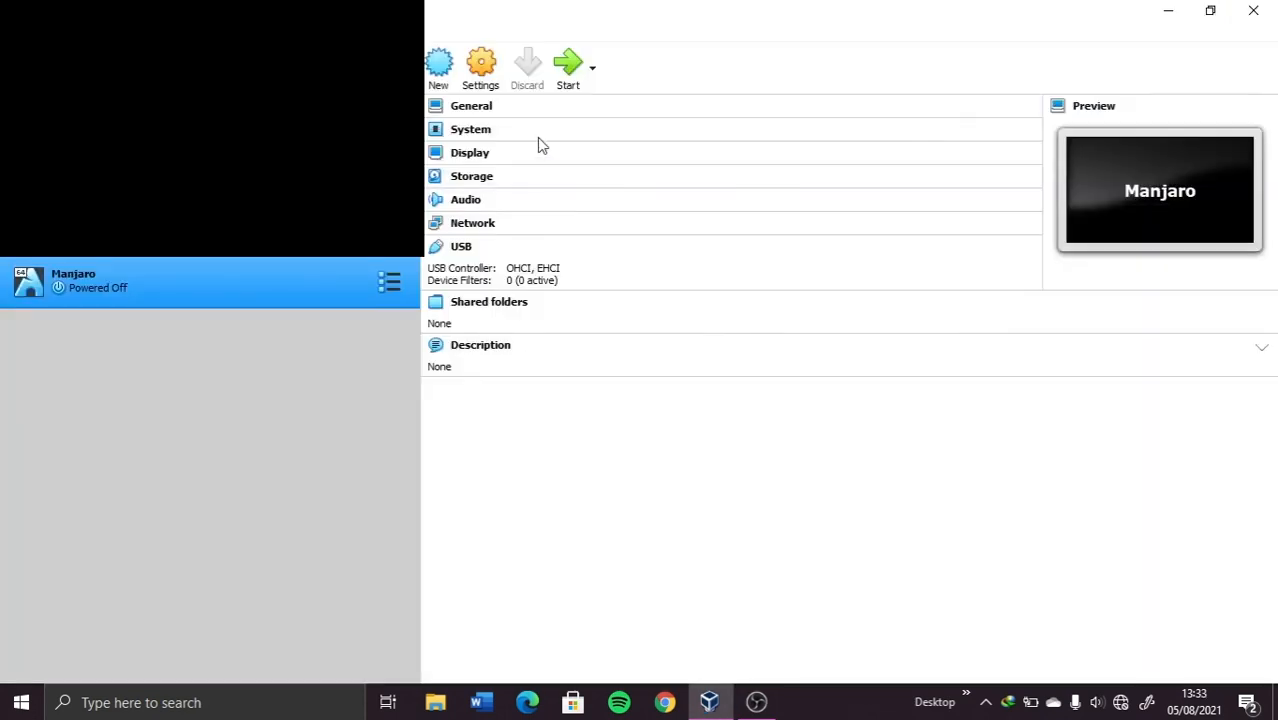
Step: Remove the Manjaro ISO attachment from the IDE controller in Storage settings and save
click(481, 70)
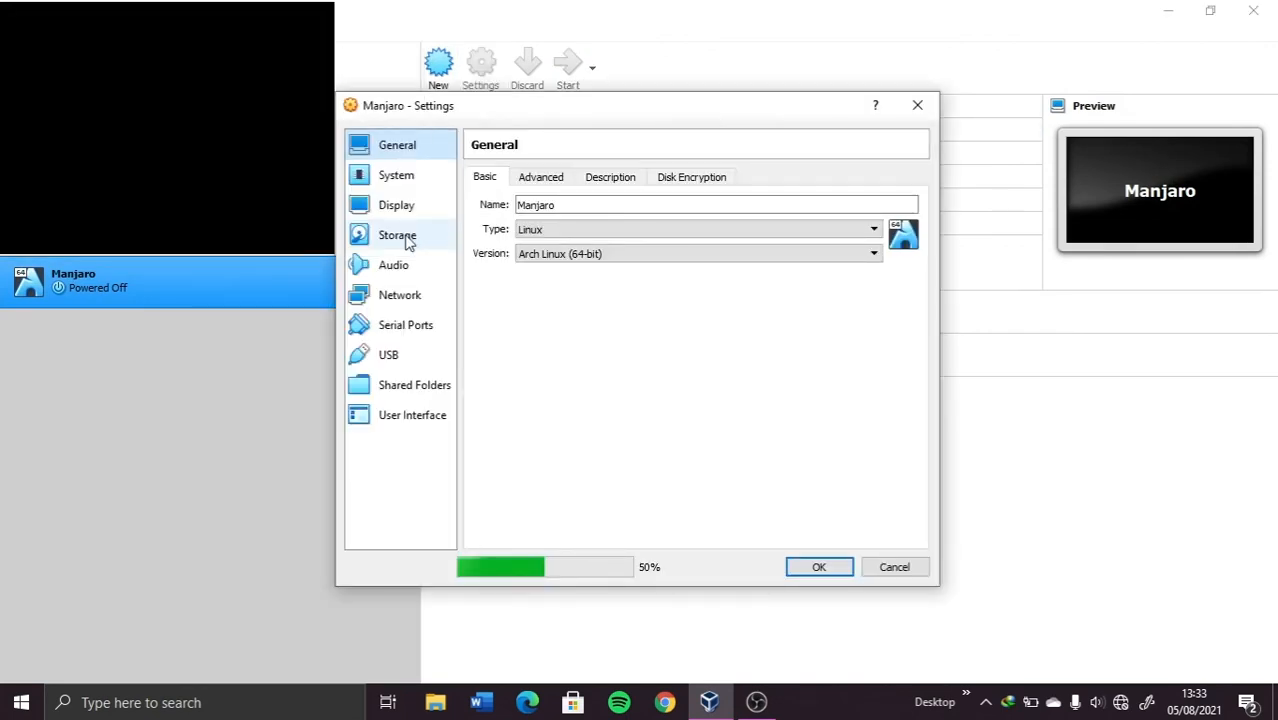
click(408, 243)
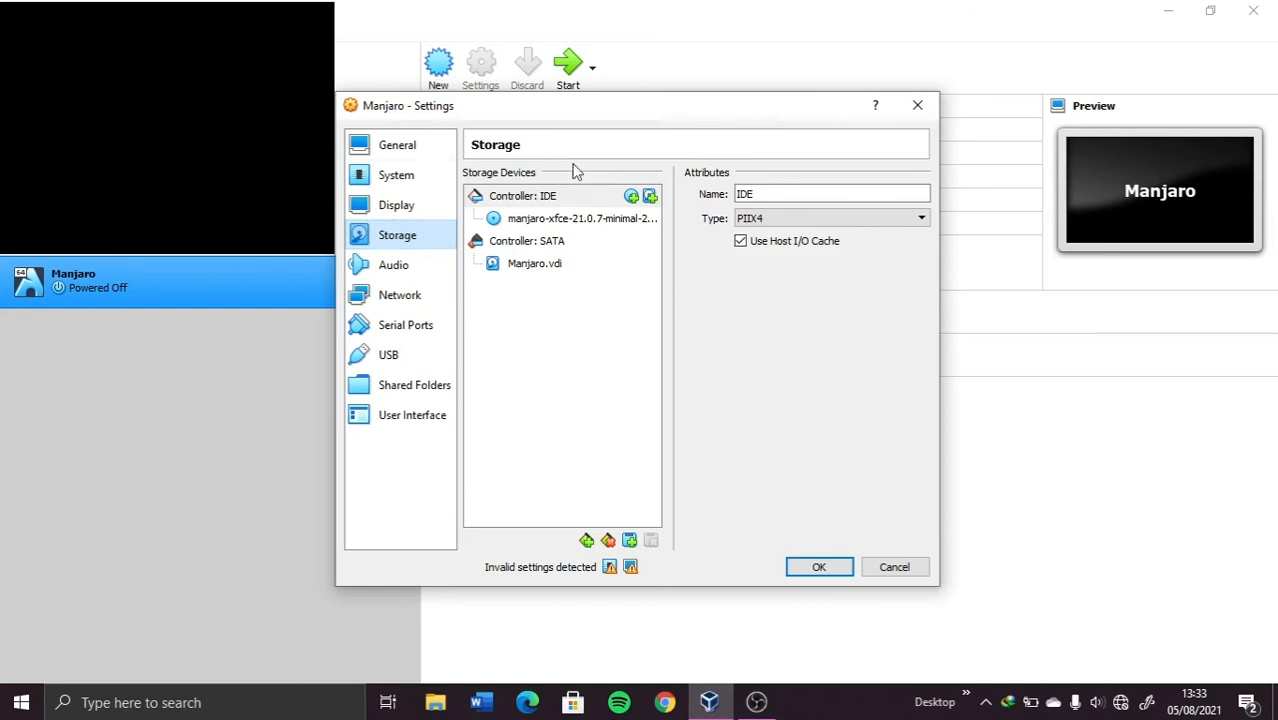
click(549, 222)
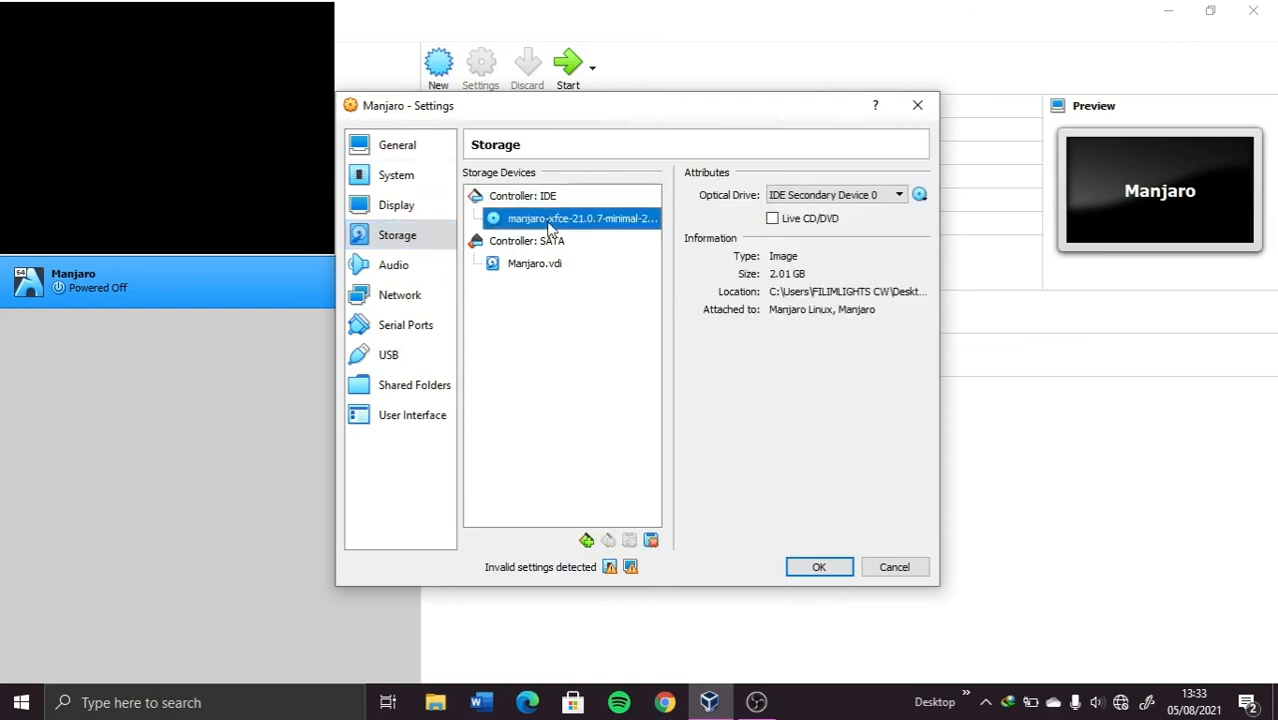
right_click(549, 228)
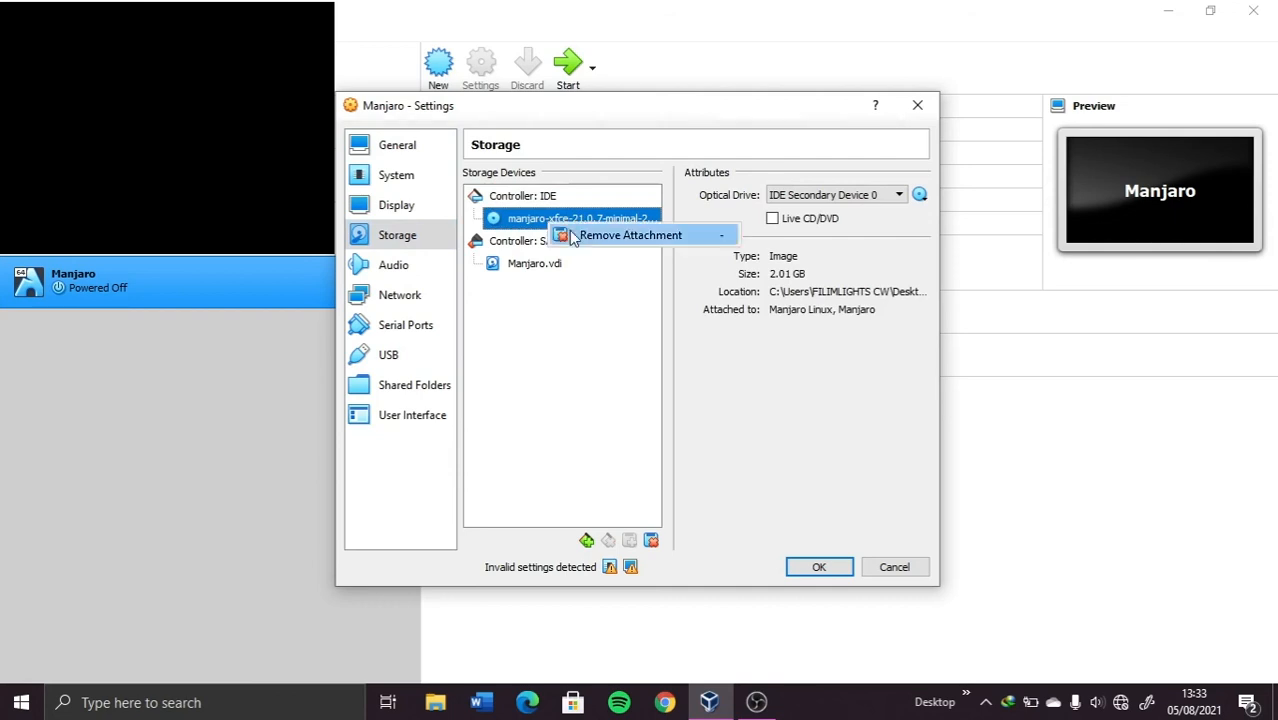
click(595, 234)
click(612, 418)
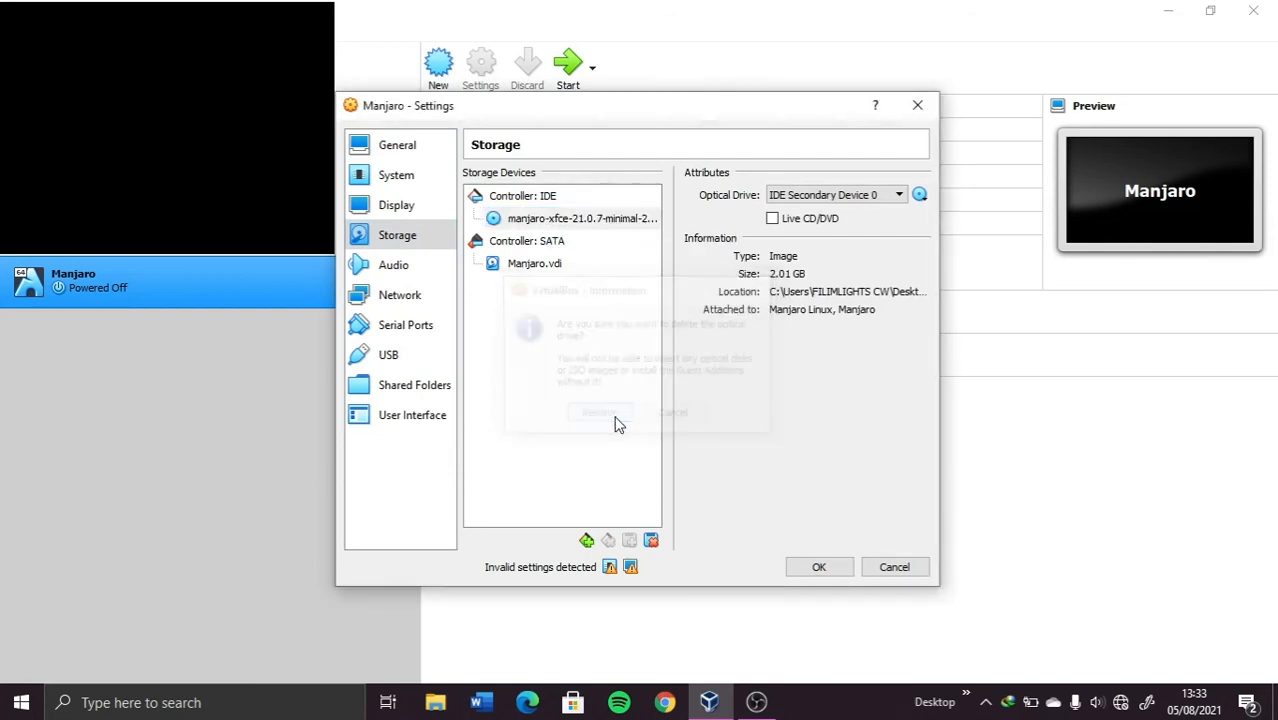
click(819, 567)
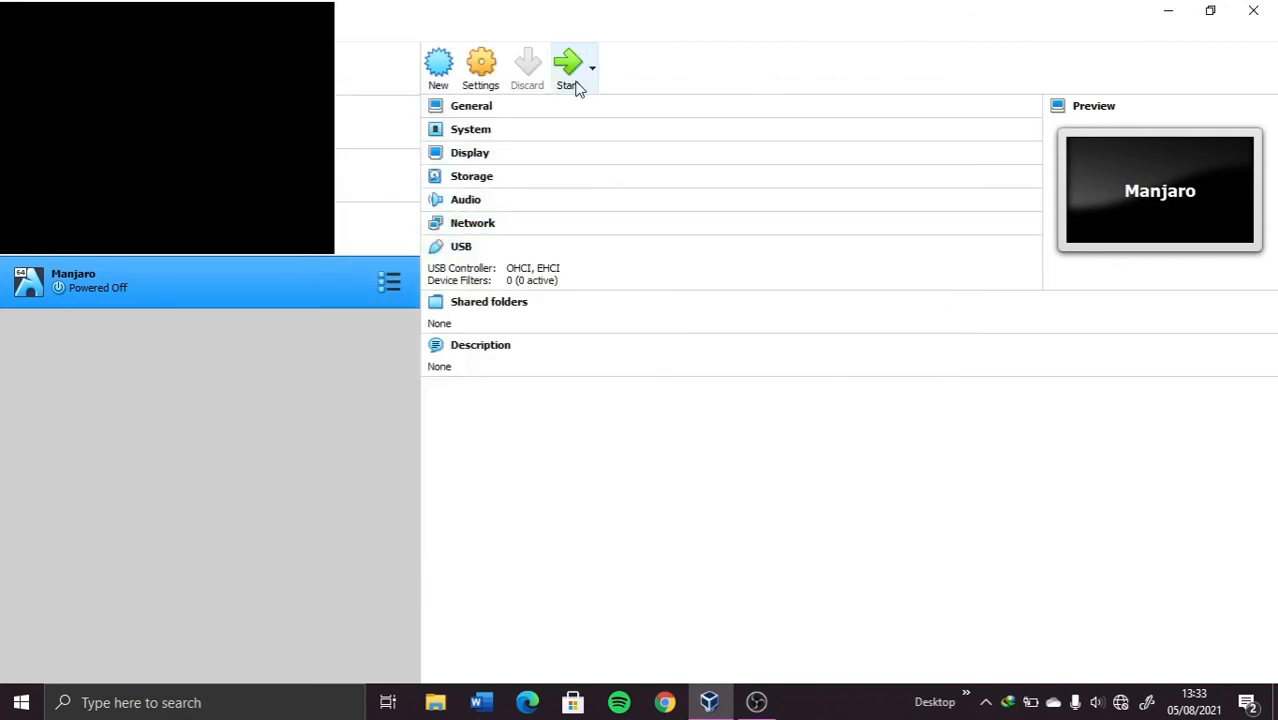
Step: Start the VM from its installed disk and log in with the account password
click(568, 75)
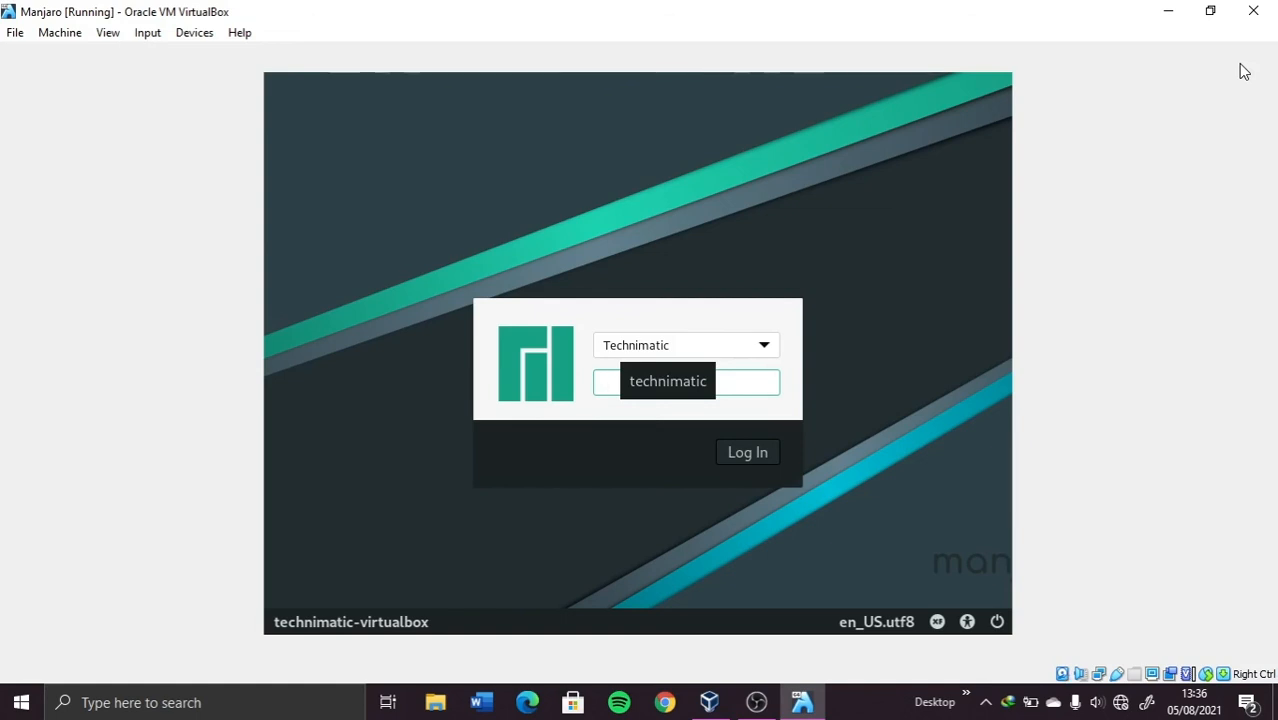
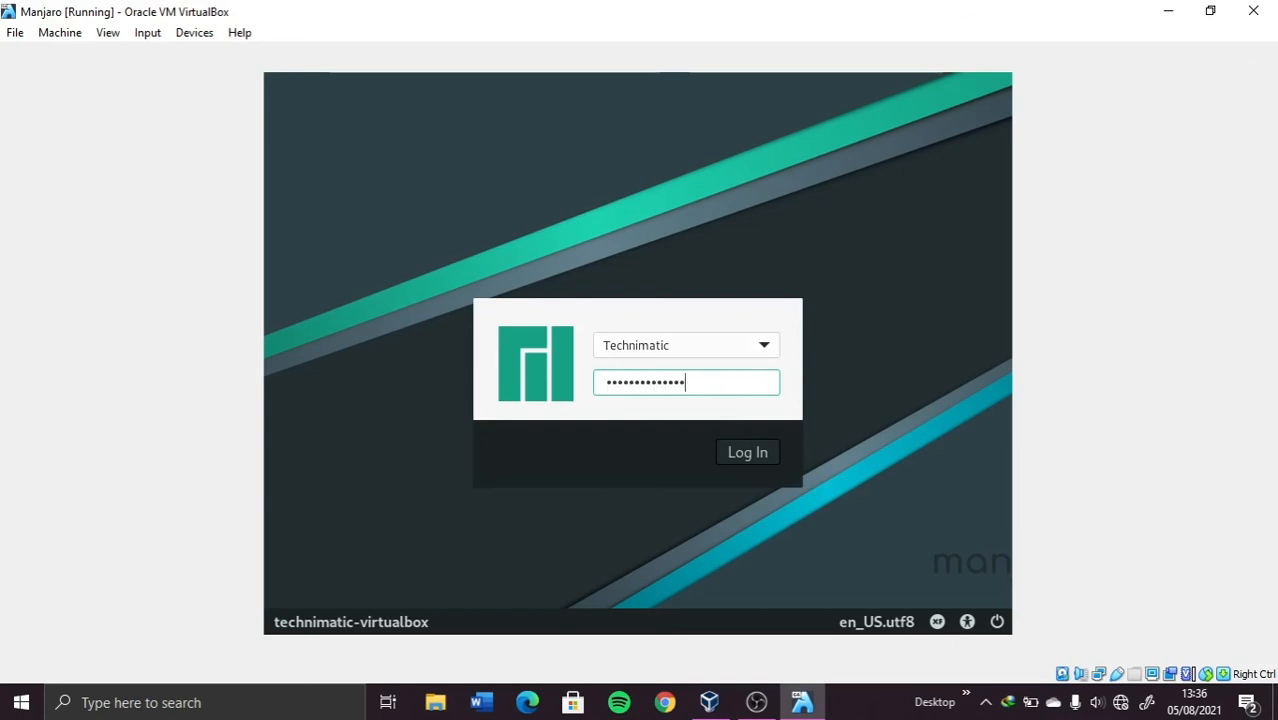
click(742, 463)
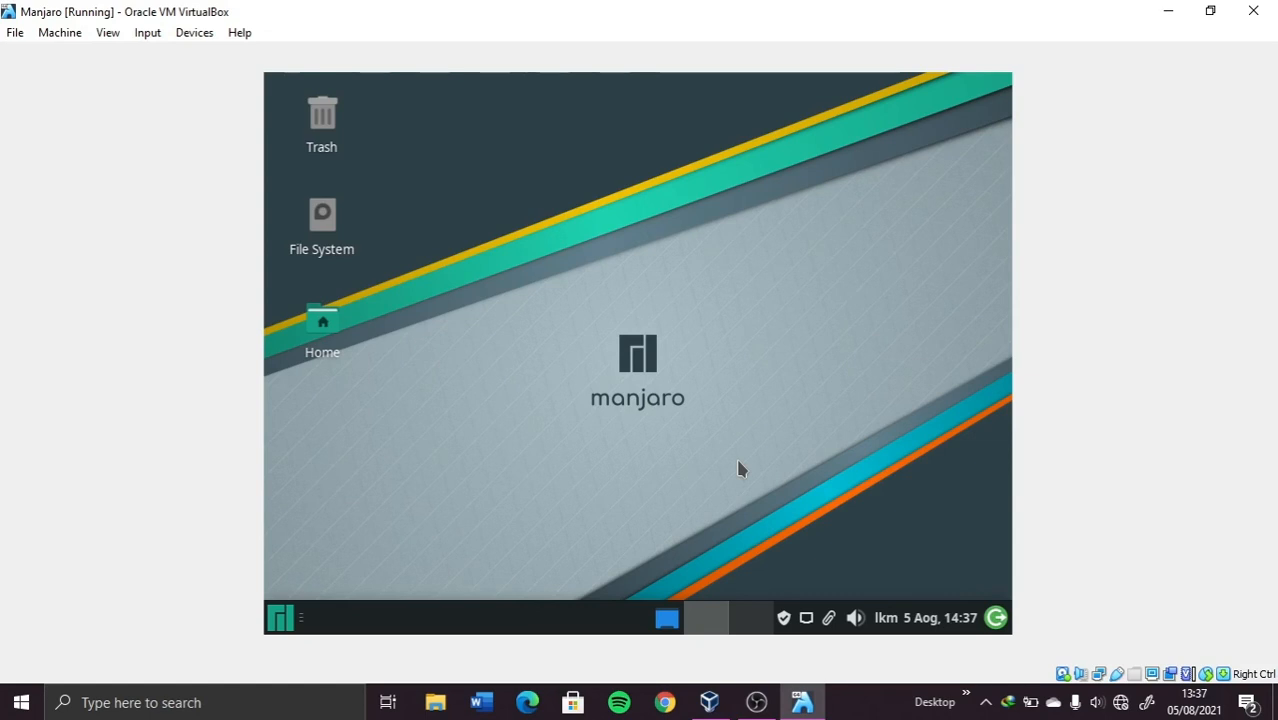
Step: Turn off Manjaro Hello's Launch at start and open Display settings via a 'Disp' menu search
right_click(738, 463)
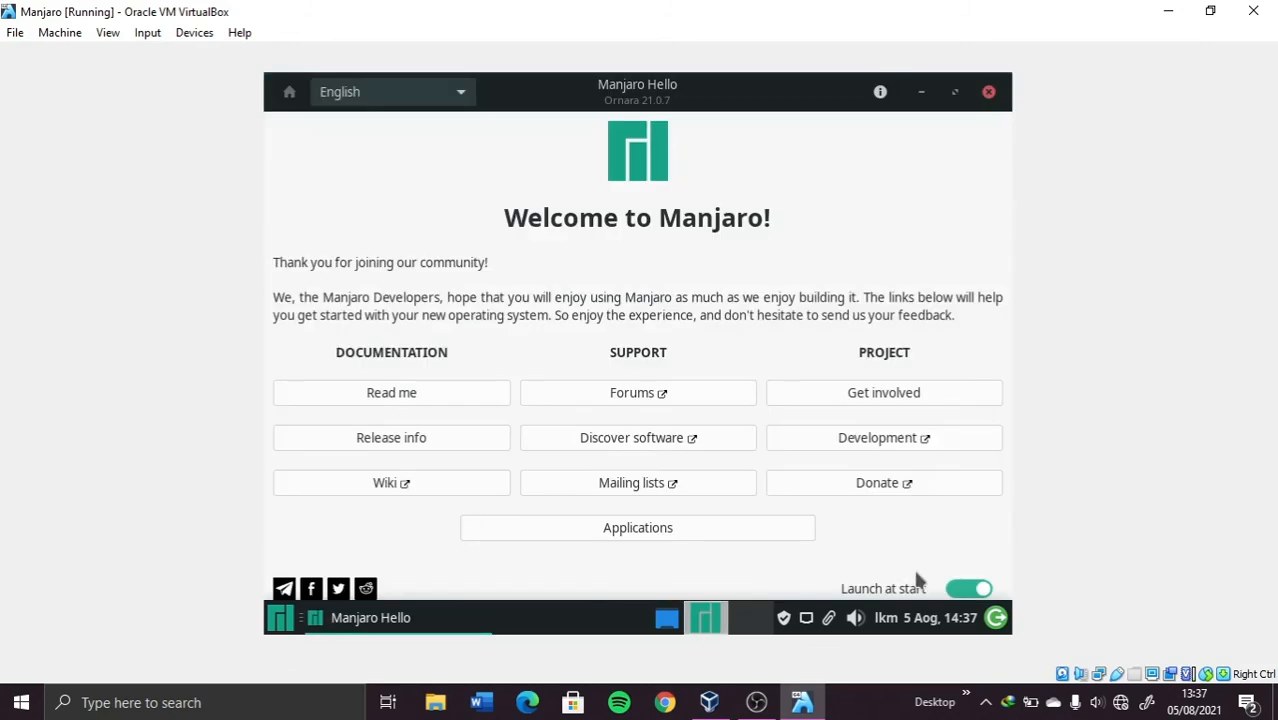
click(968, 588)
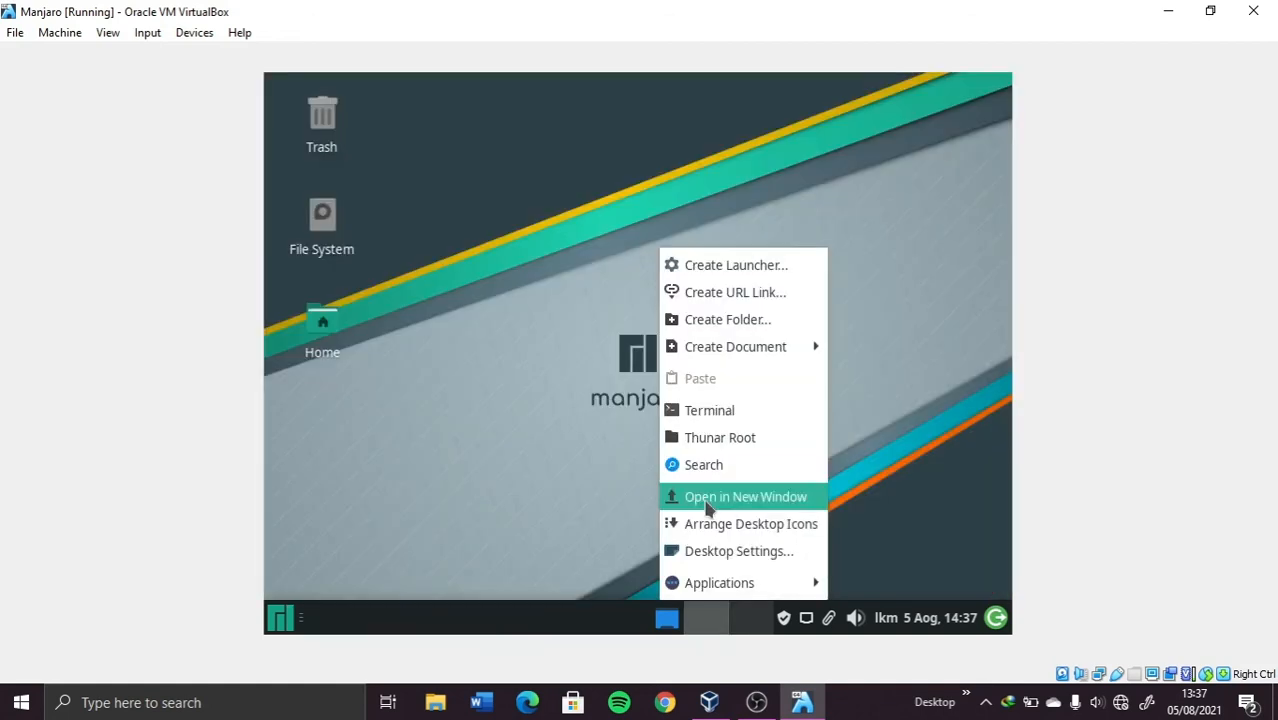
click(281, 618)
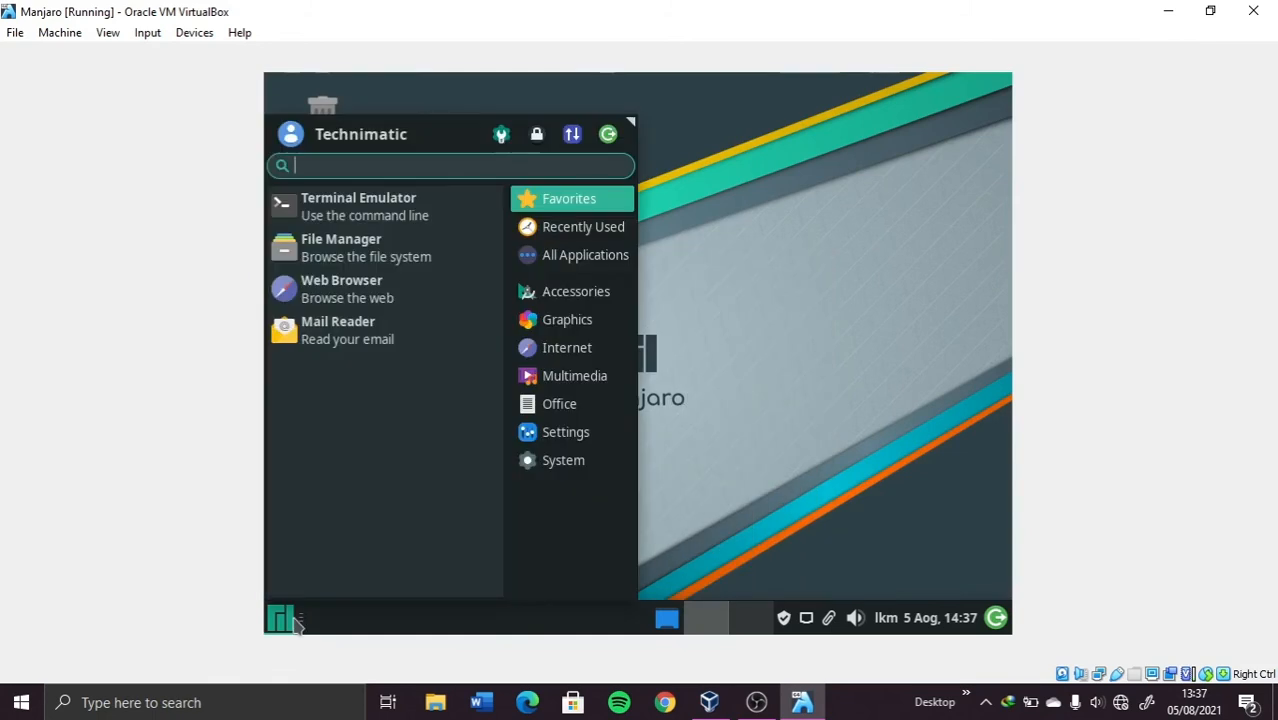
text(Disp)
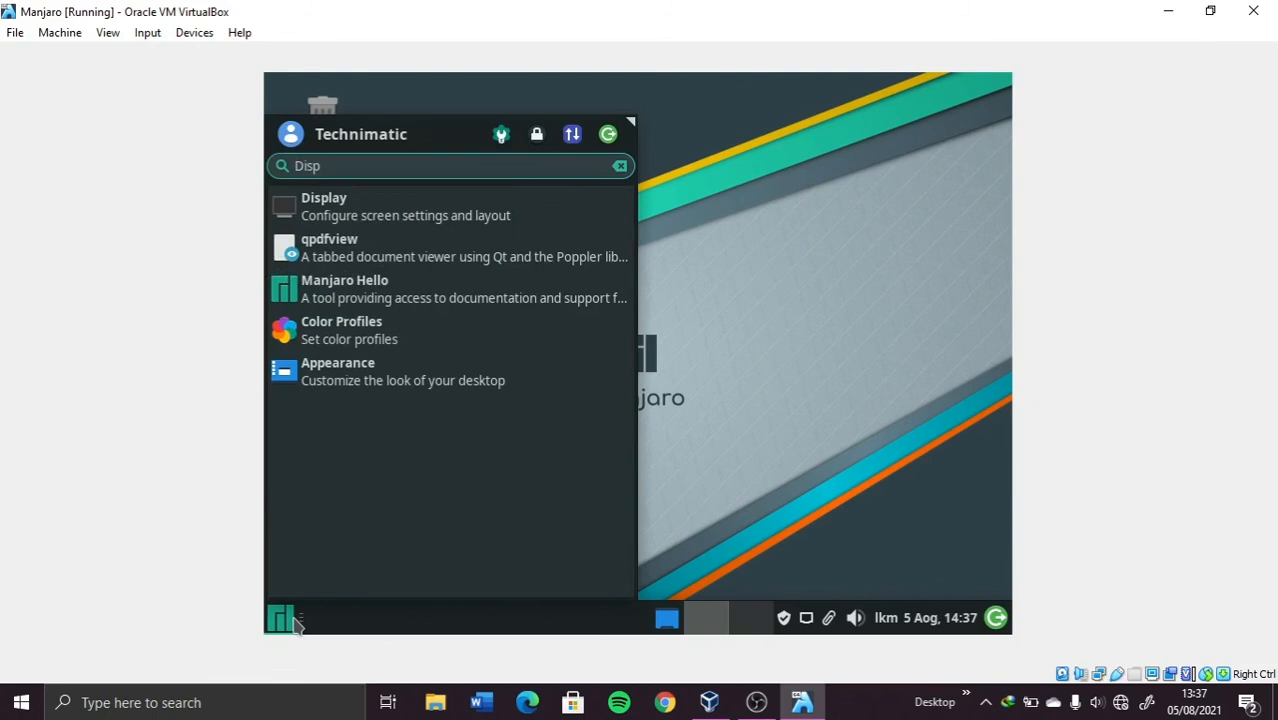
click(396, 222)
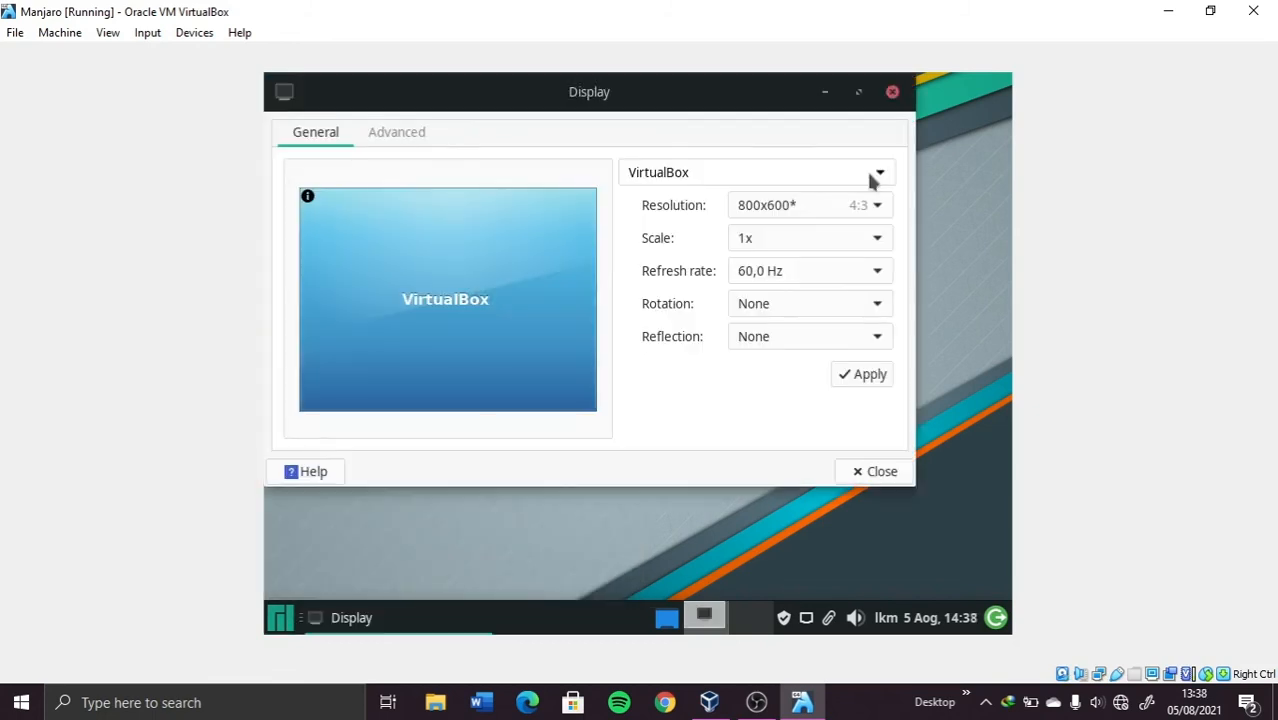
Step: Set the resolution to 1366x768, apply and keep the configuration, then close Display
click(879, 208)
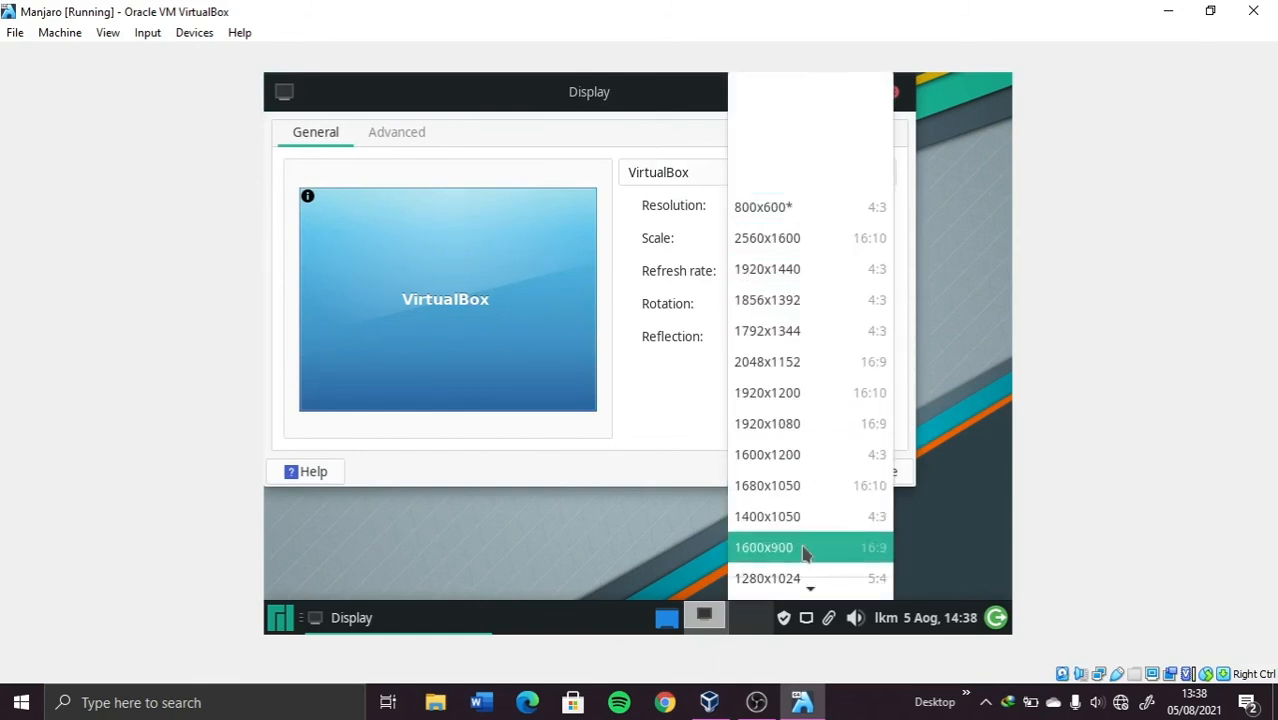
scroll(805, 553, down, 4)
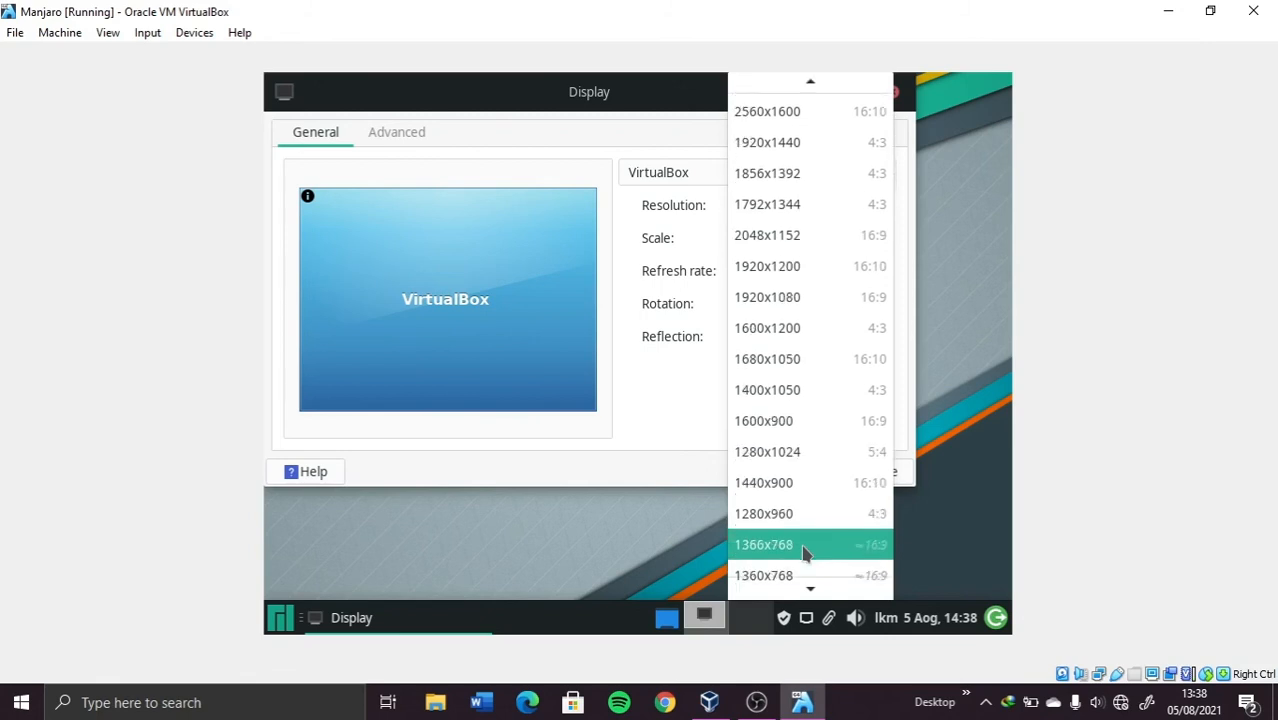
scroll(805, 553, down, 1)
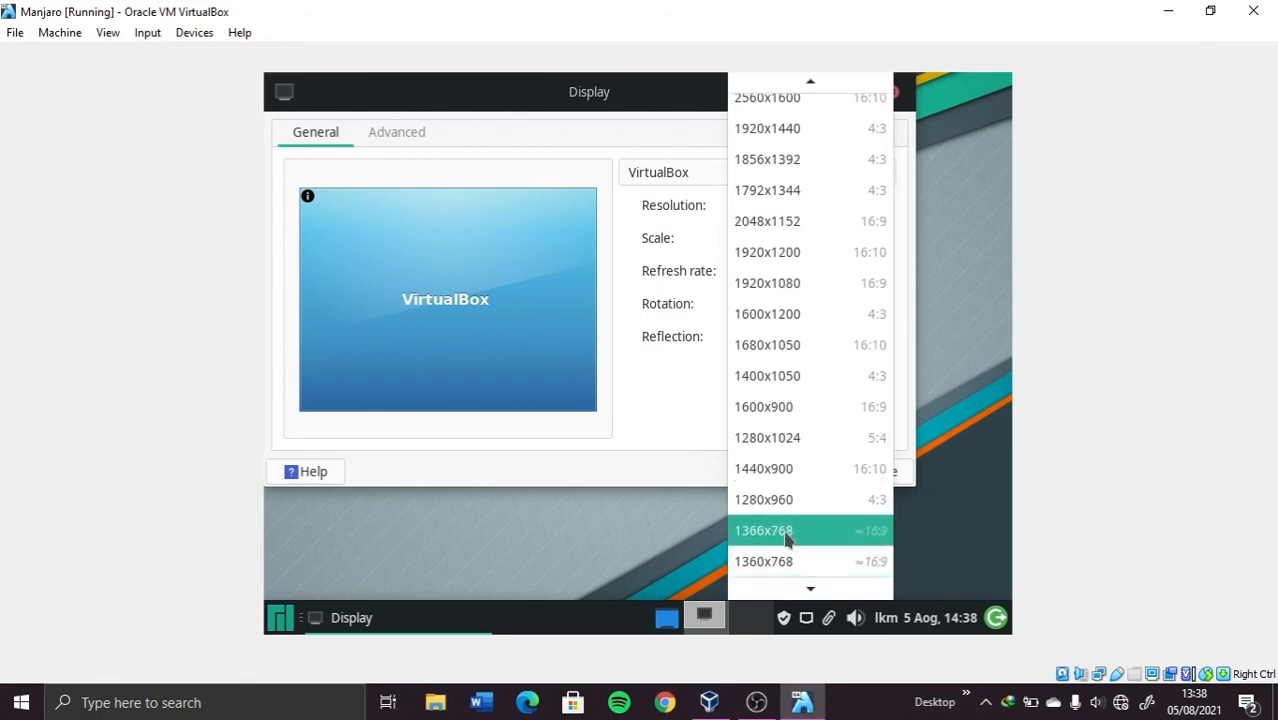
click(785, 538)
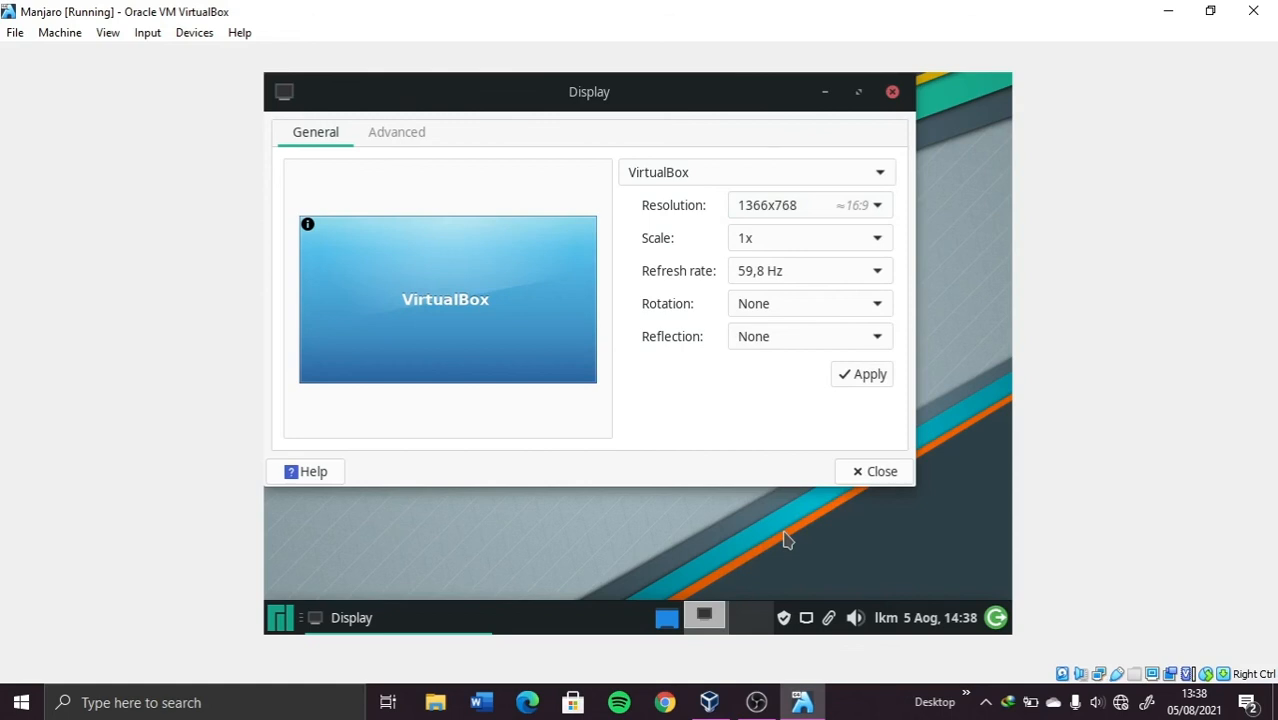
click(868, 375)
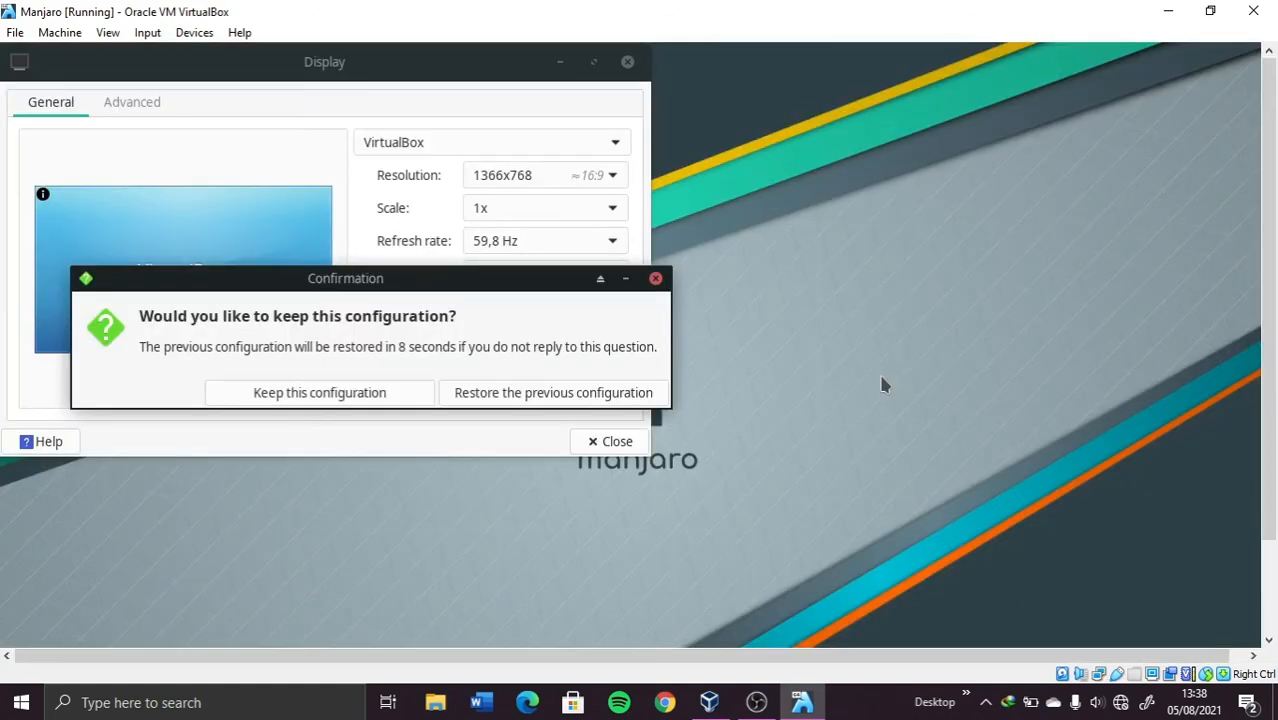
click(380, 397)
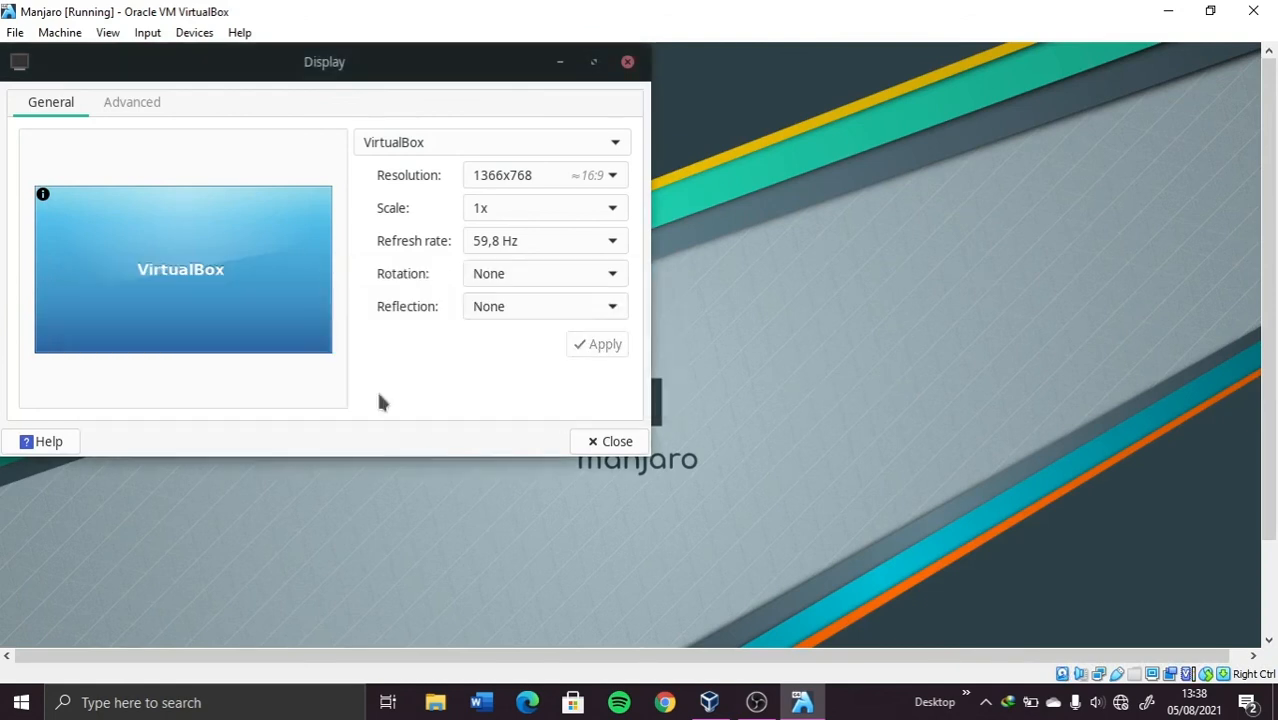
click(627, 63)
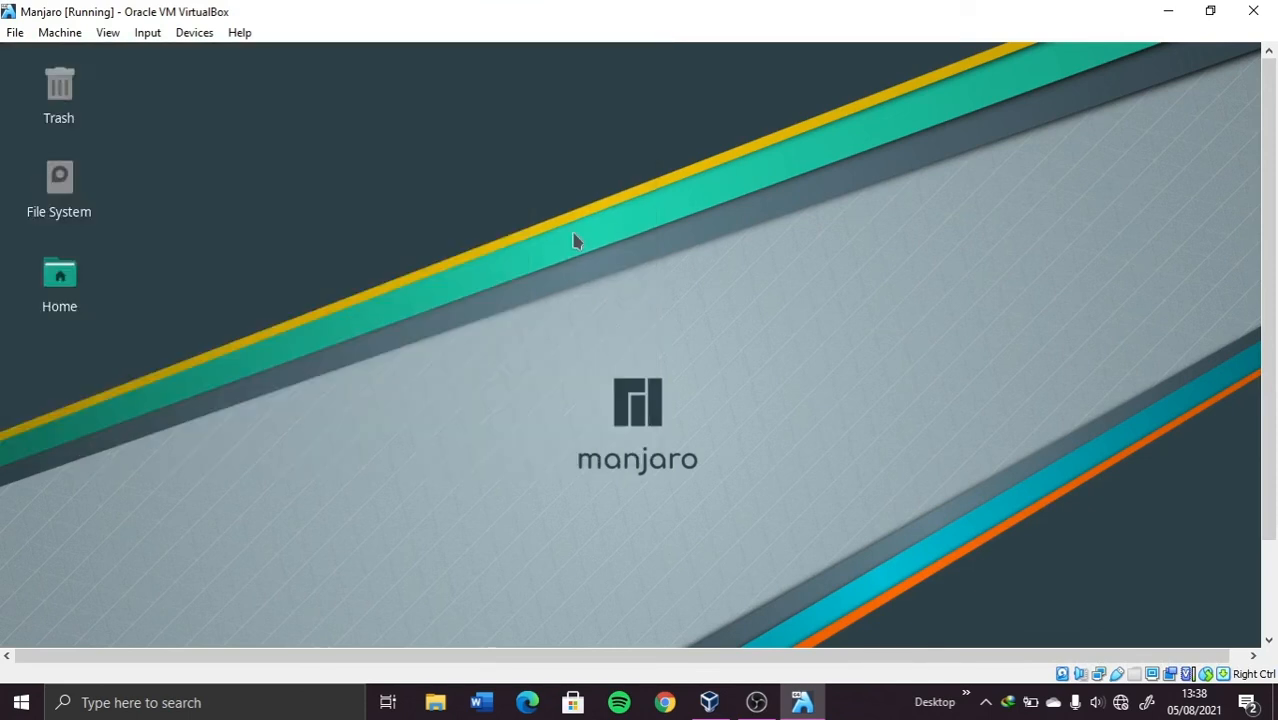
Step: Switch the guest to full-screen with Host+F, then choose Shut Down from the log out dialog
key(ctrl+f)
click(580, 419)
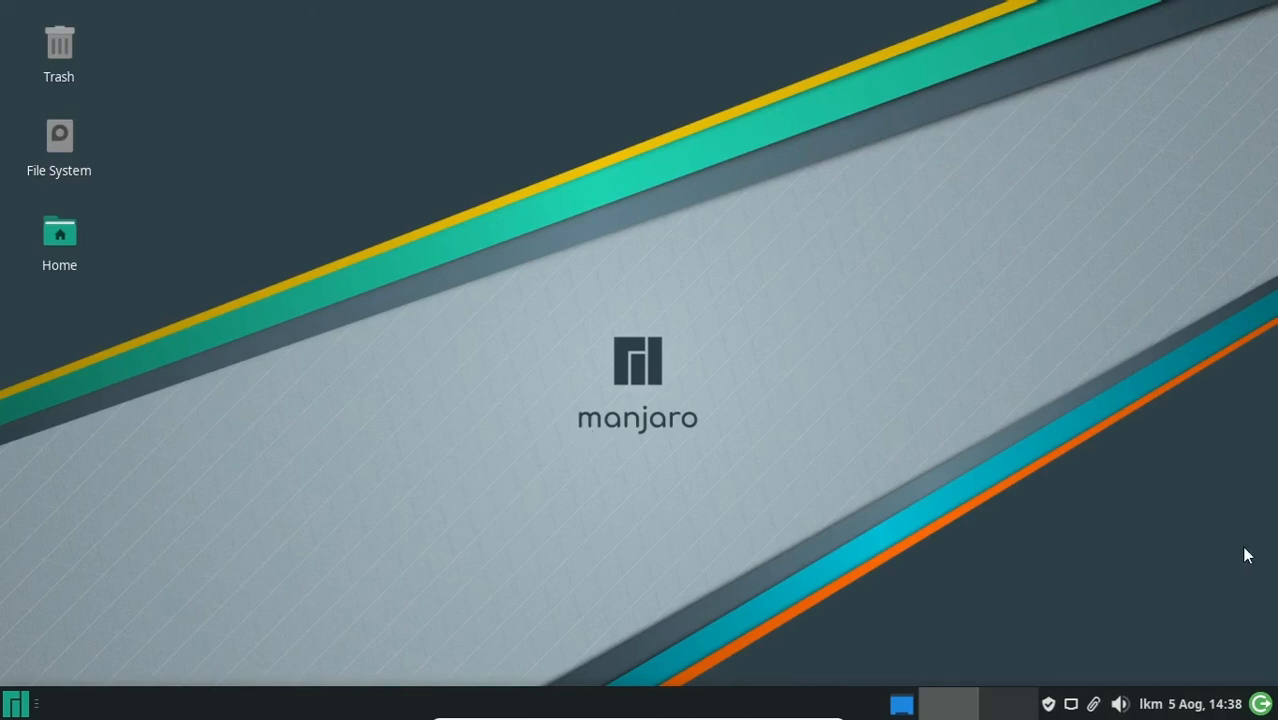
click(1264, 710)
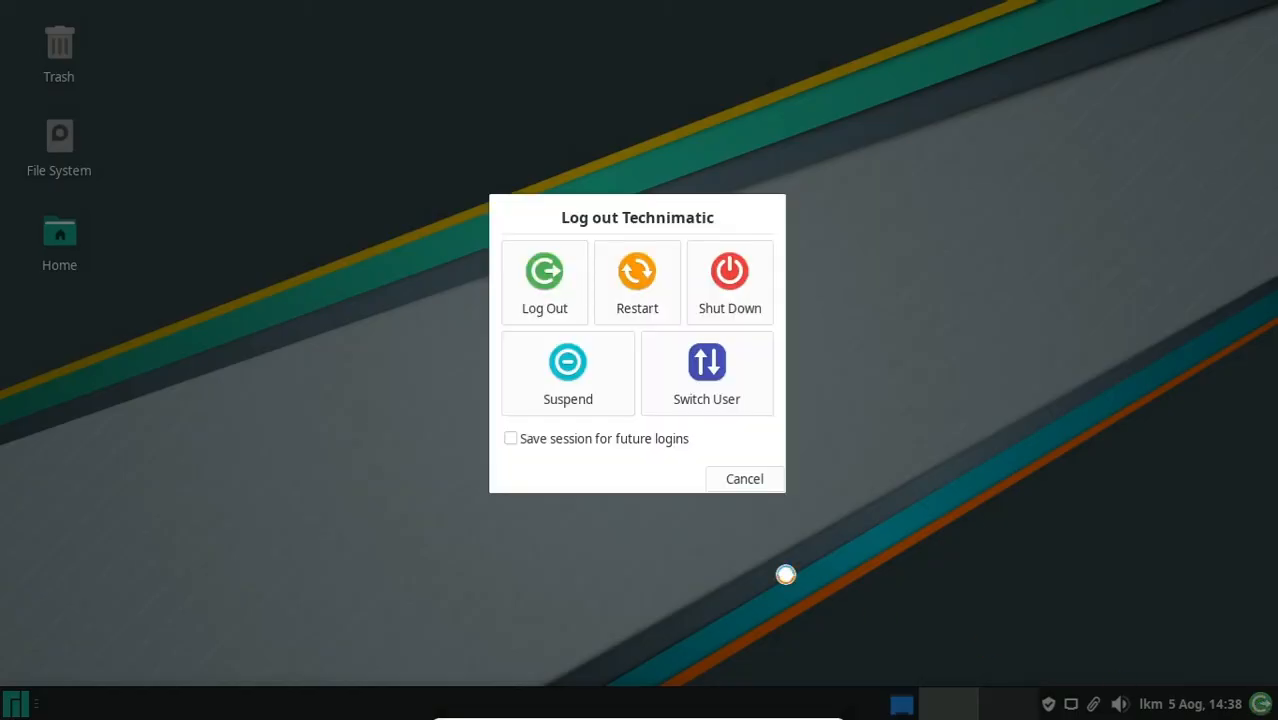
click(741, 289)
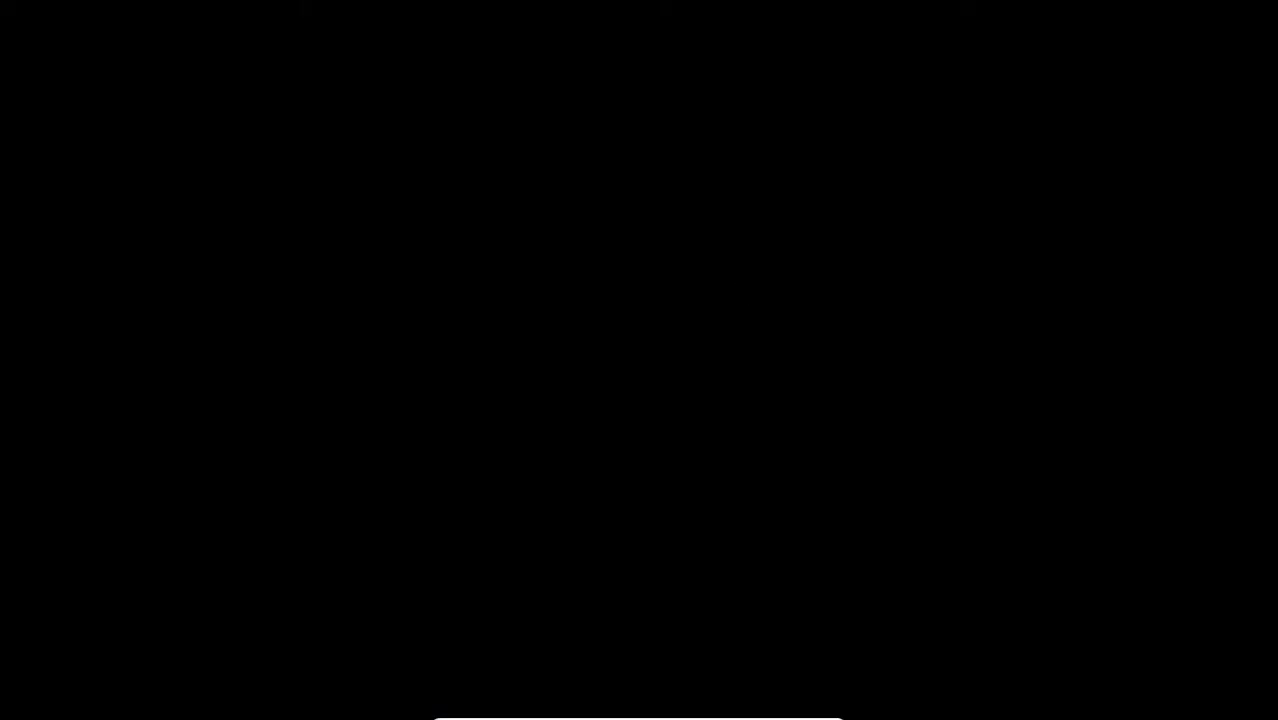